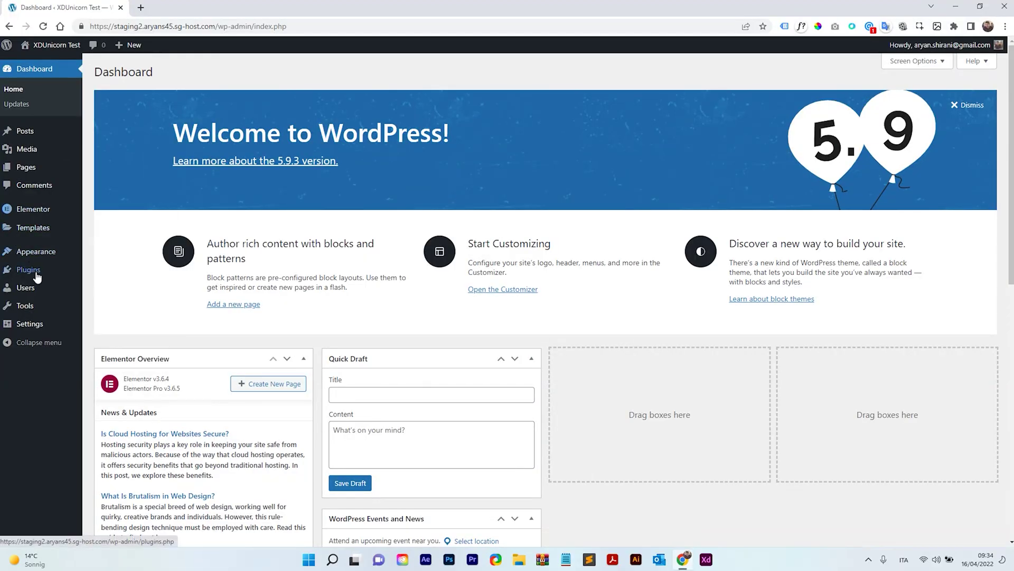
Step: Review the installed plugins, noting Elementor and Elementor Pro
left_click(32, 270)
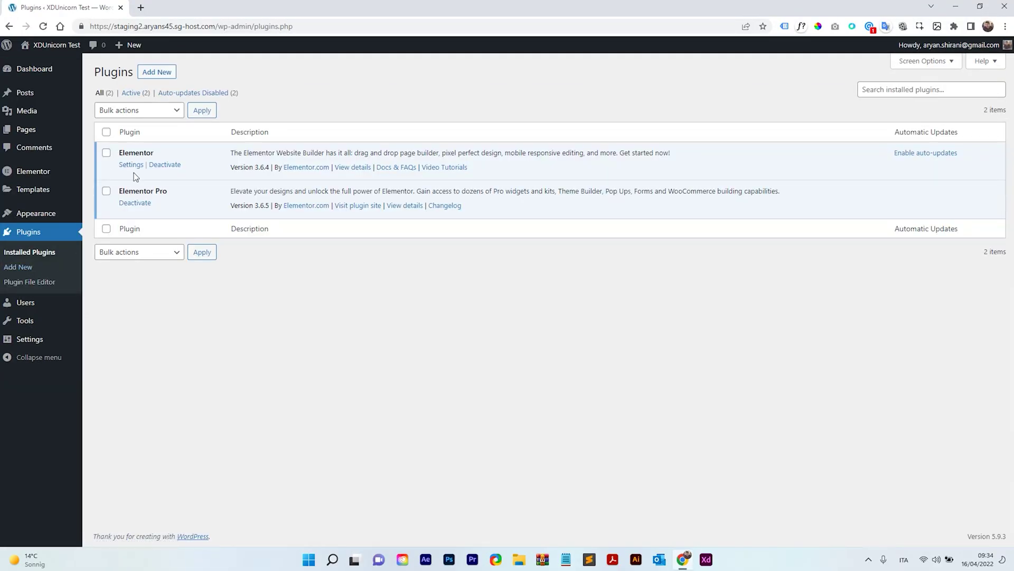
left_click_drag(121, 191, 152, 189)
left_click(143, 186)
left_click_drag(119, 153, 154, 152)
Step: View the installed themes, where Hello Elementor is the active theme
mouse_move(36, 213)
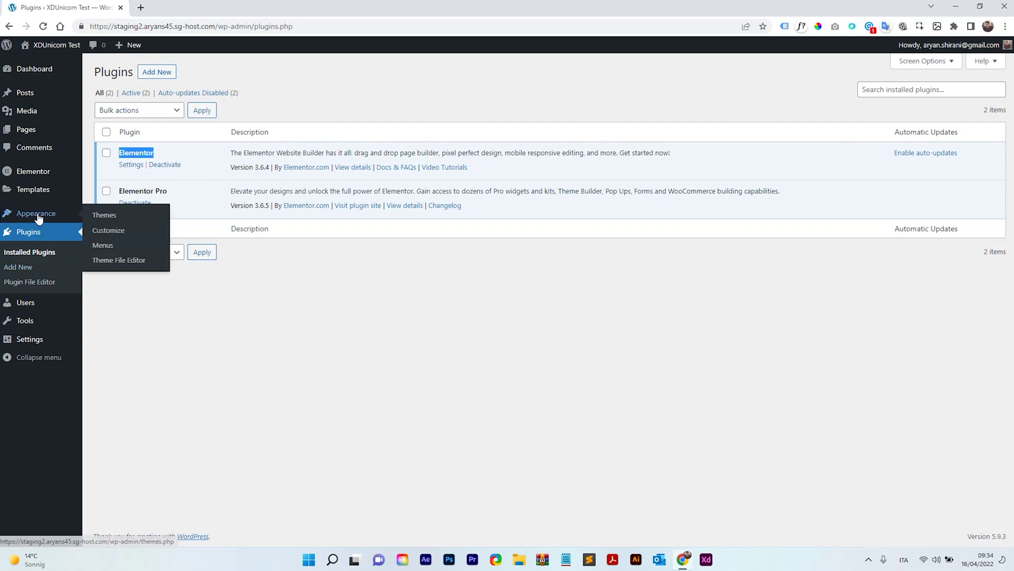
left_click(114, 214)
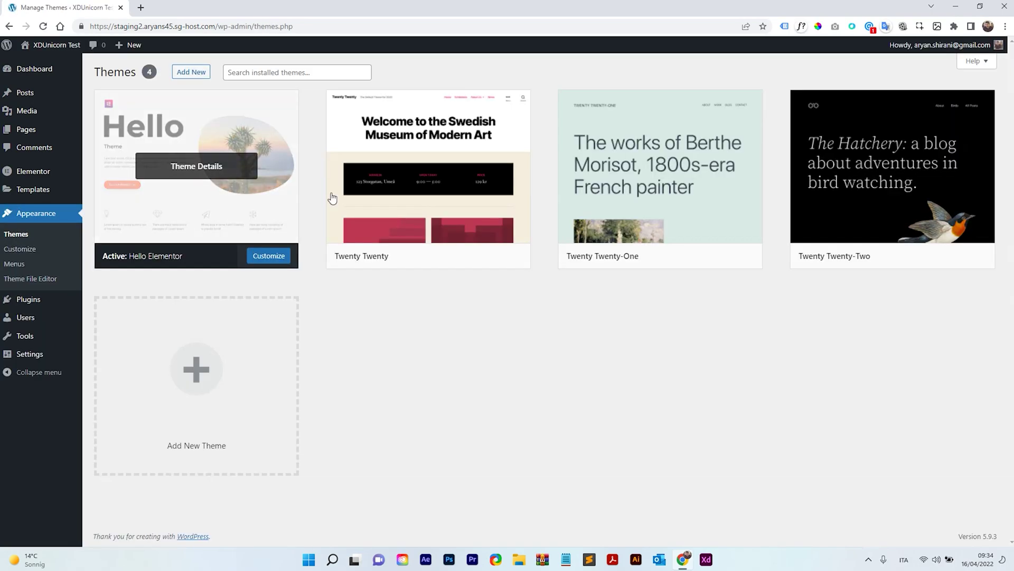
mouse_move(43, 130)
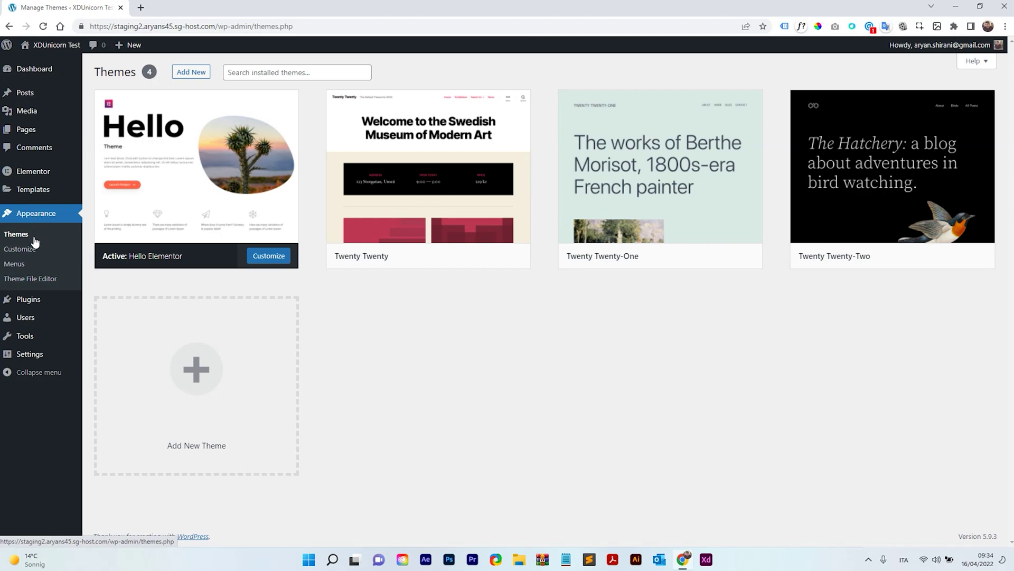
Step: Search the plugin directory for 'cont' and install Contact Form 7
mouse_move(35, 304)
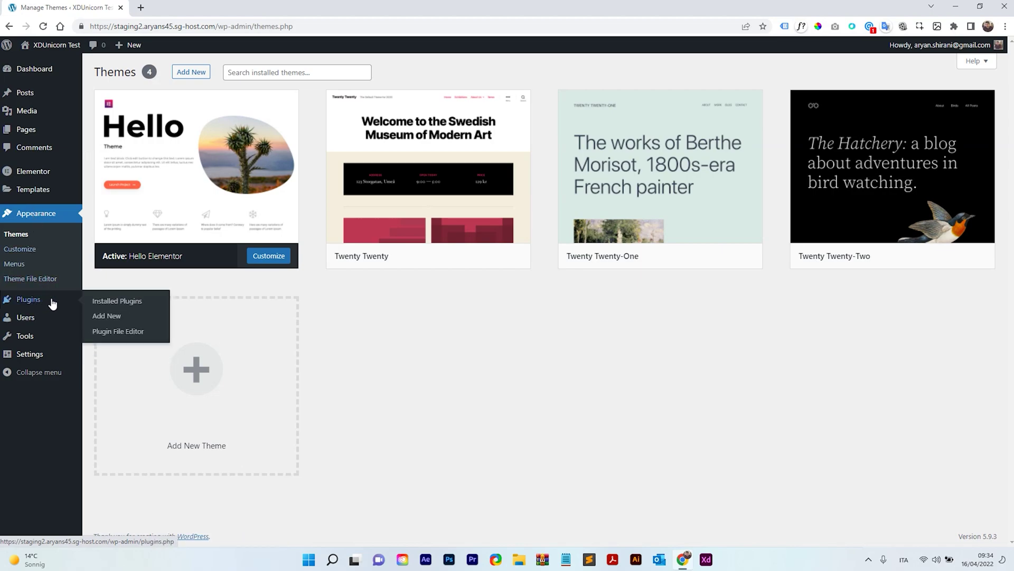
left_click(112, 316)
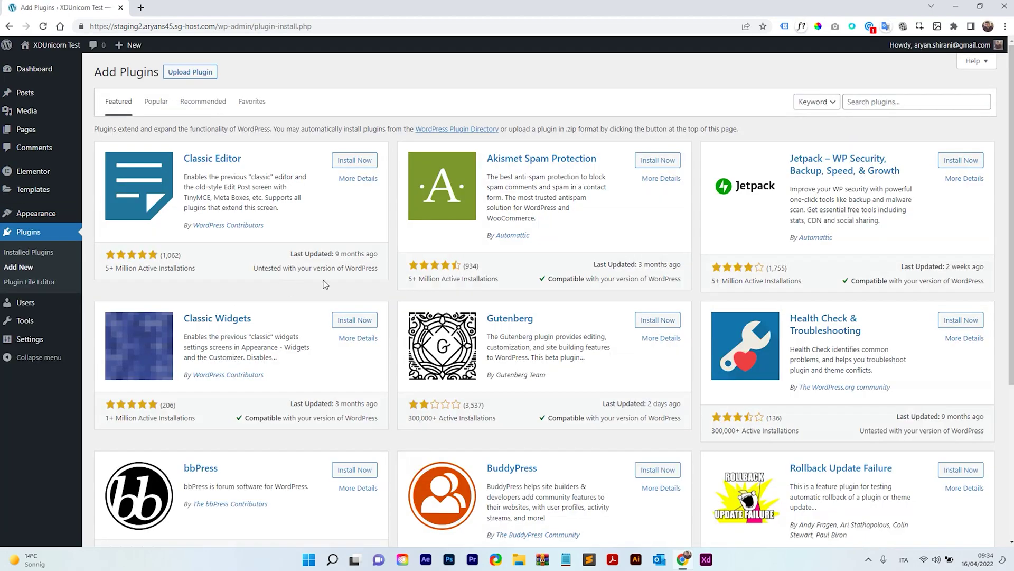
left_click(885, 103)
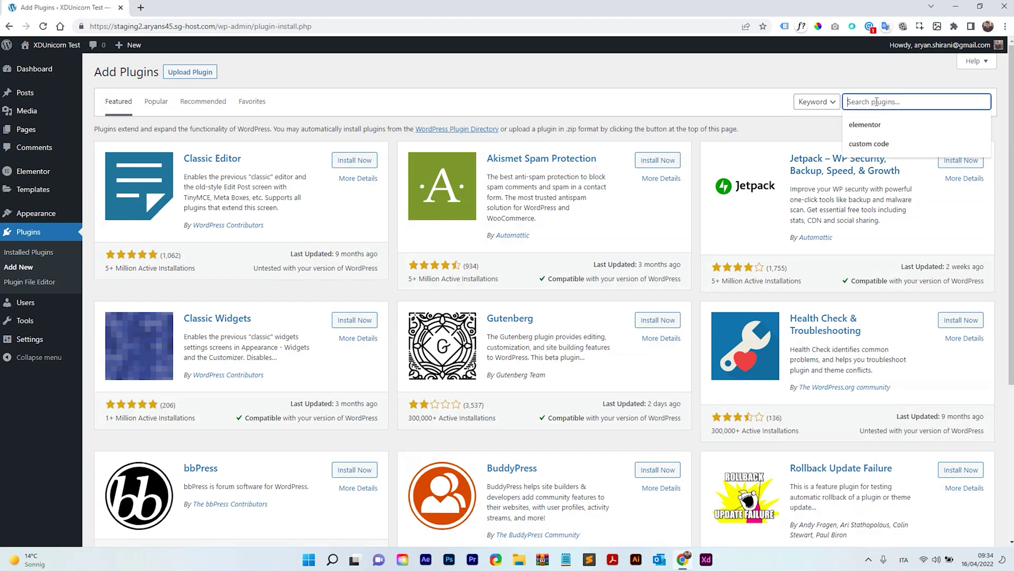
type("contact form")
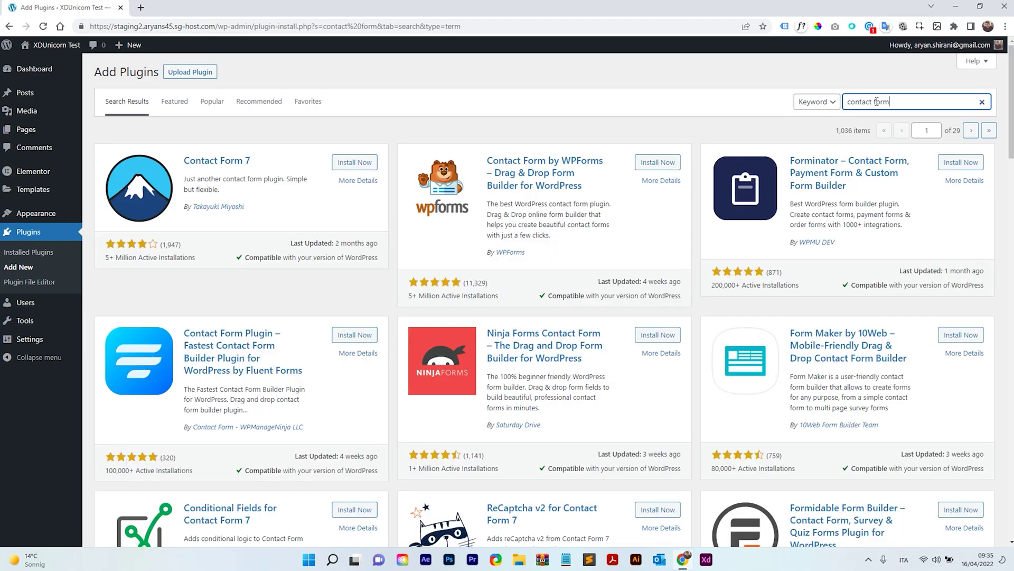
left_click(353, 163)
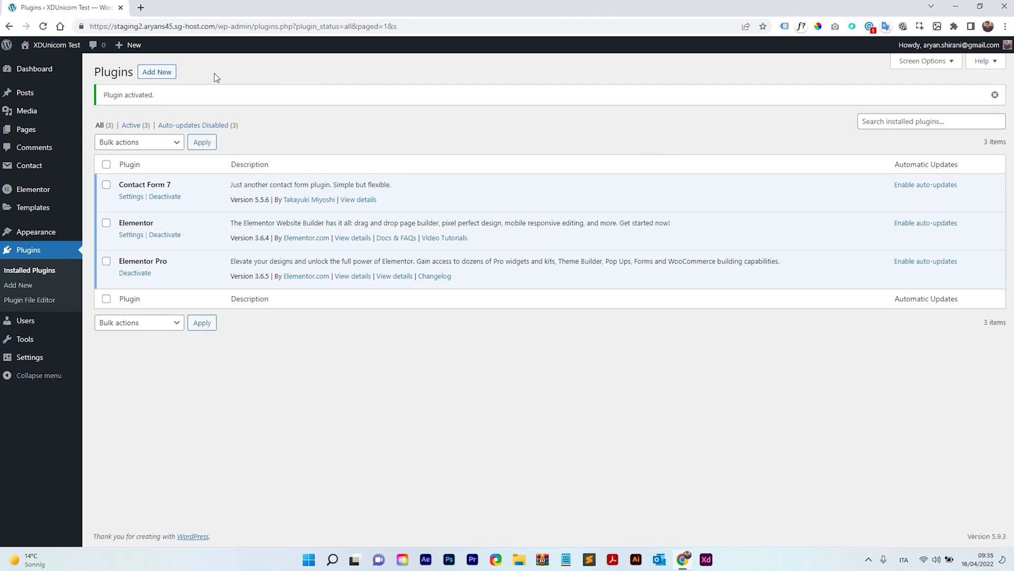
Step: Search for Invitation Code For Contact Form 7 and install it
left_click(166, 75)
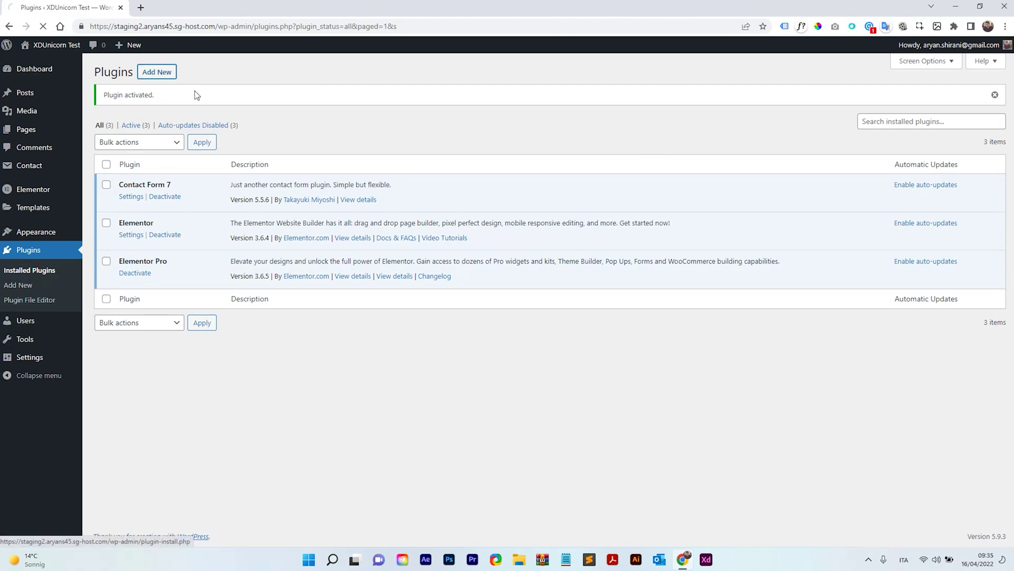
left_click(863, 103)
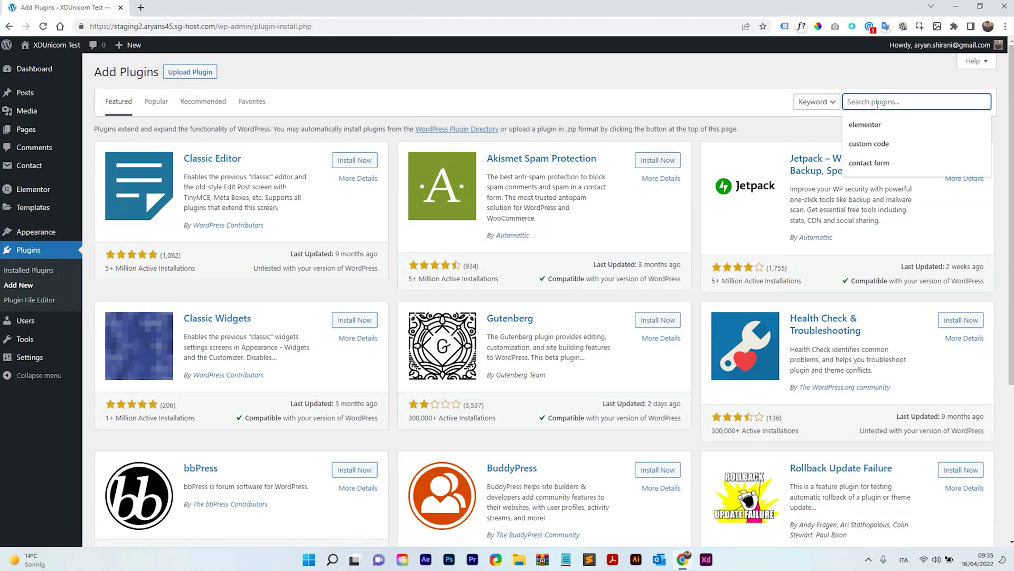
type("Invitation Code For Contact Form 7")
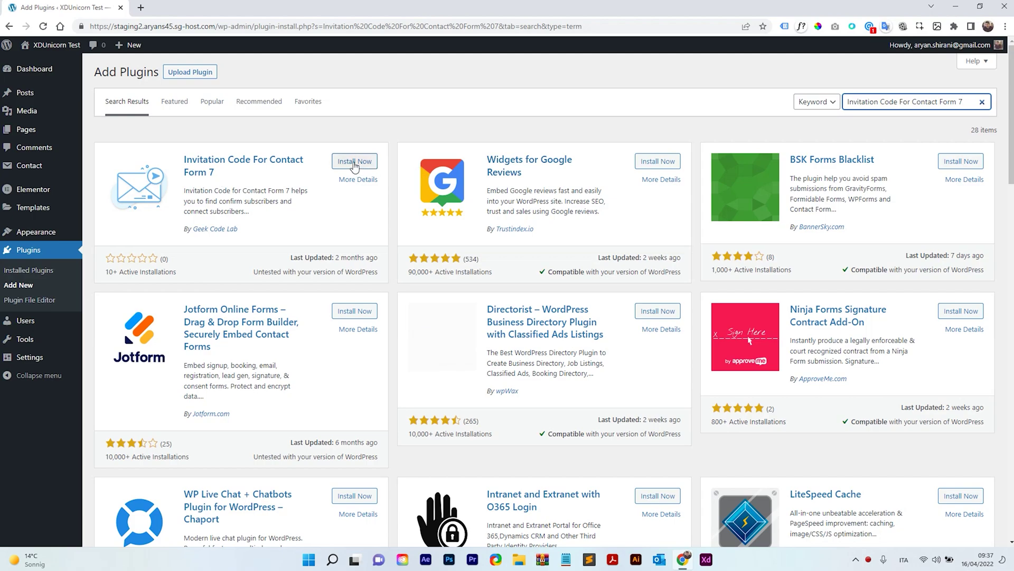
left_click(349, 163)
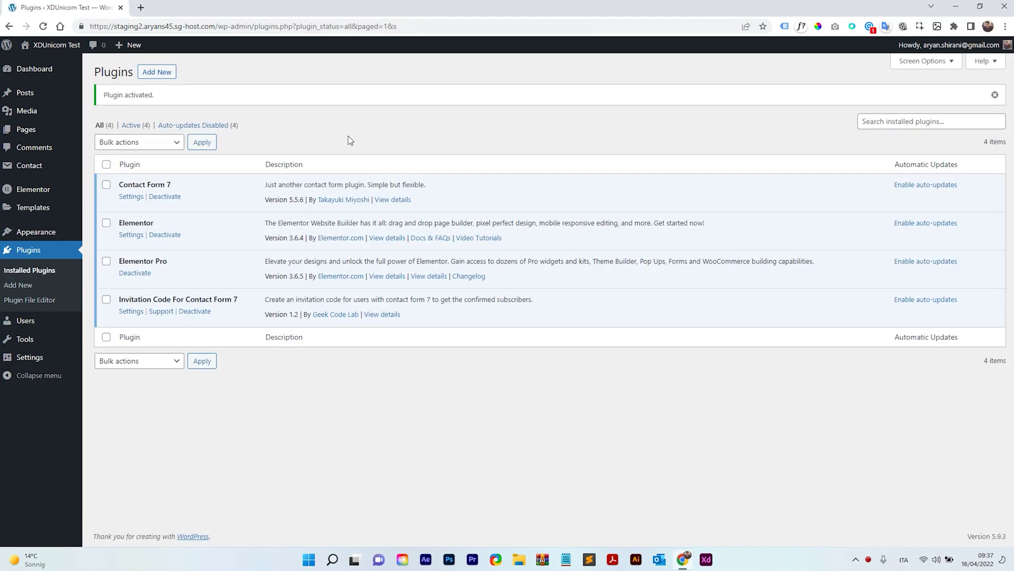
Step: Check both new plugins in the list, then open the Contact Forms list showing Contact form 1
left_click_drag(161, 186, 135, 185)
left_click_drag(237, 299, 162, 300)
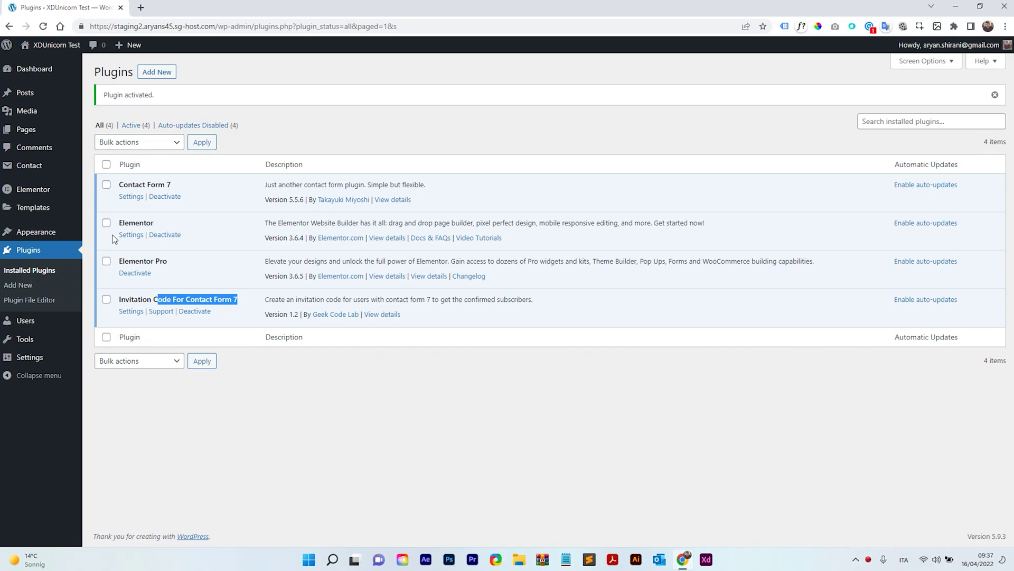
mouse_move(47, 172)
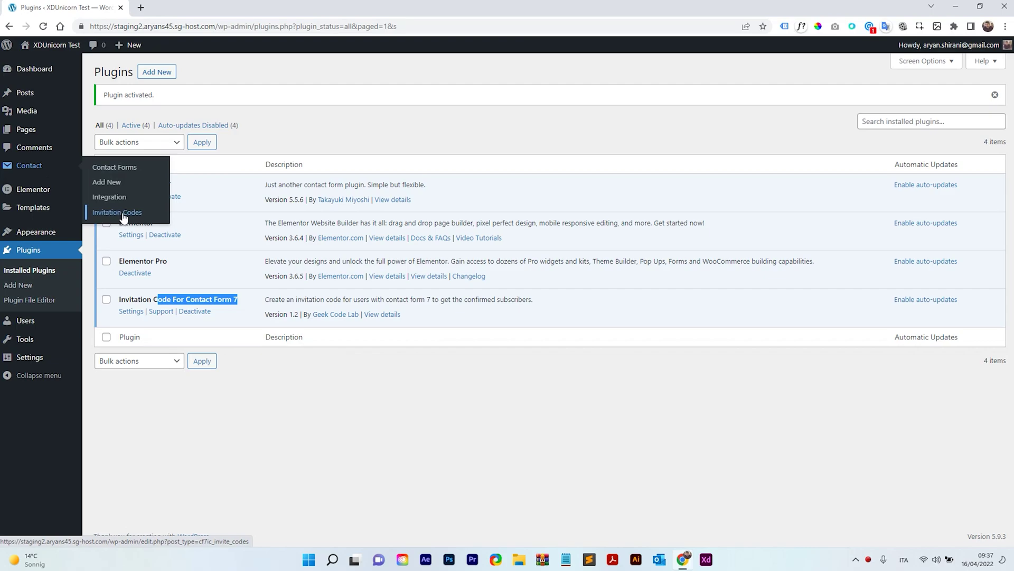
left_click(115, 168)
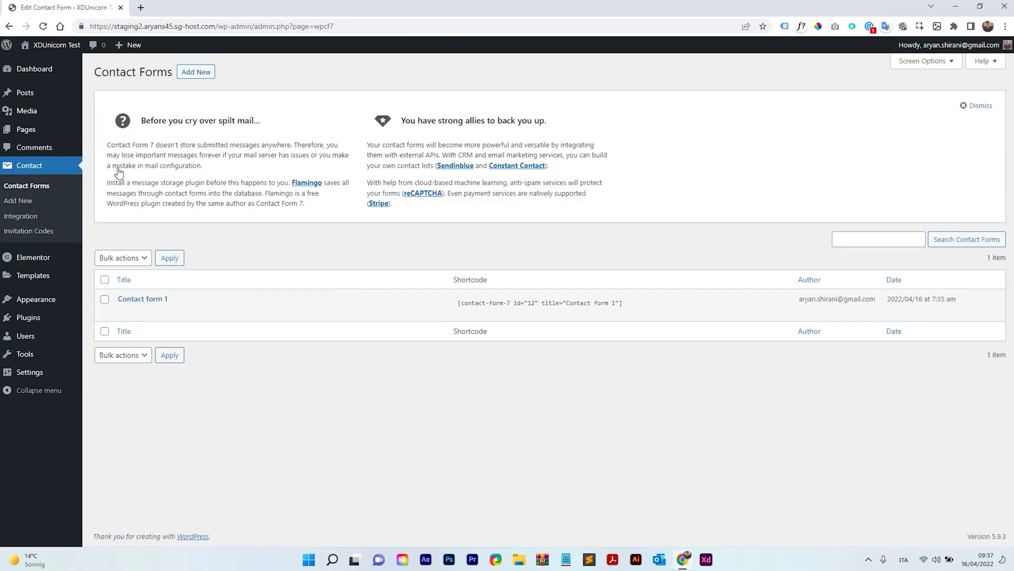
Step: In Contact form 1, duplicate the Your email block on a new line
left_click(152, 303)
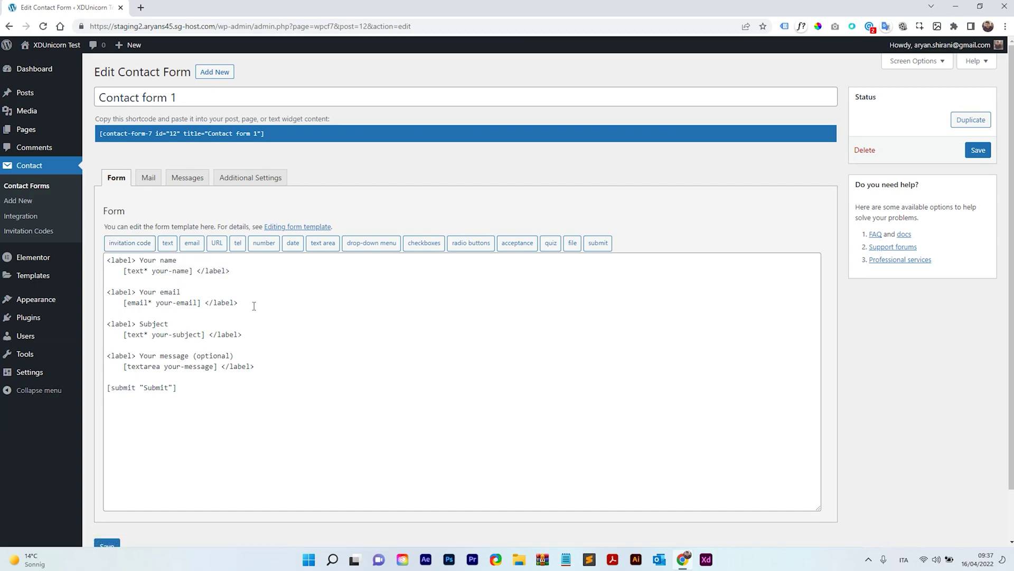
left_click_drag(254, 306, 102, 297)
key("ctrl+c")
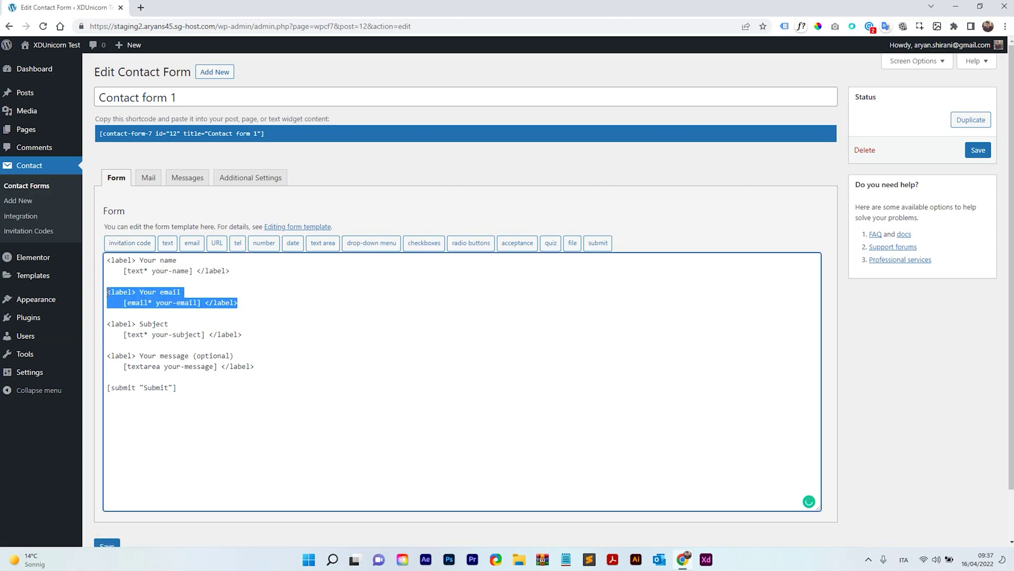
left_click(267, 300)
key("Return")
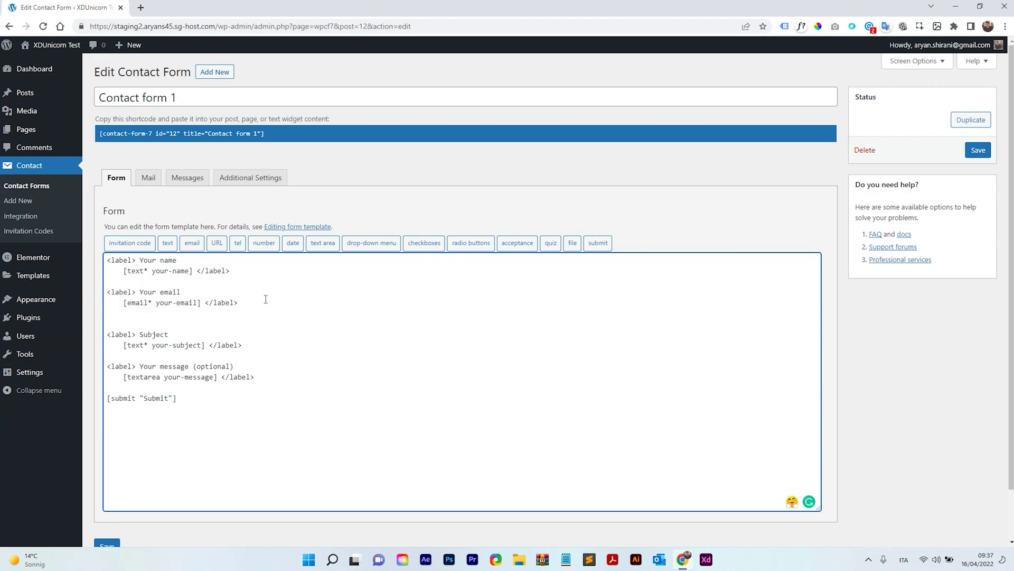
key("ctrl+v")
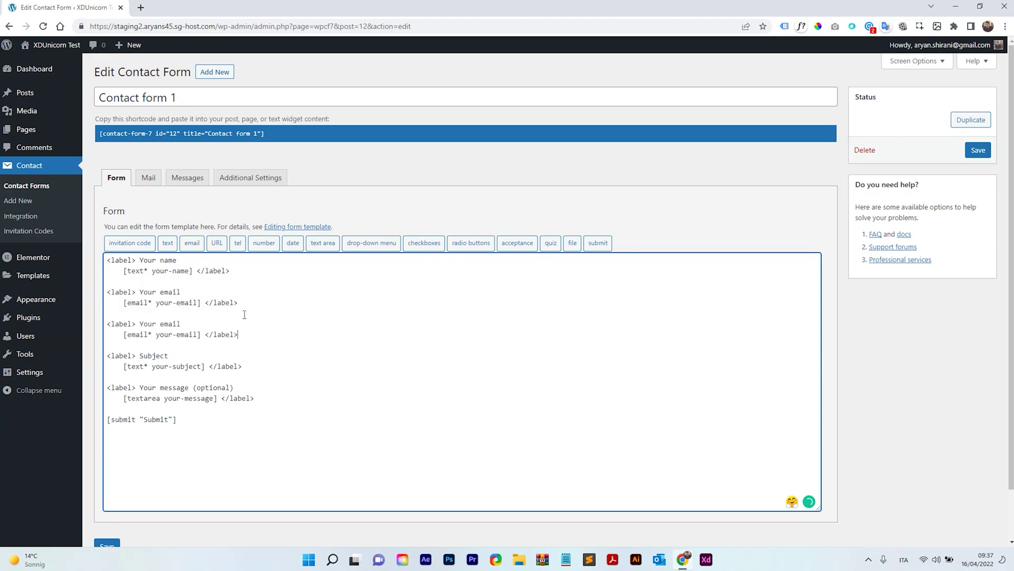
left_click_drag(201, 335, 123, 334)
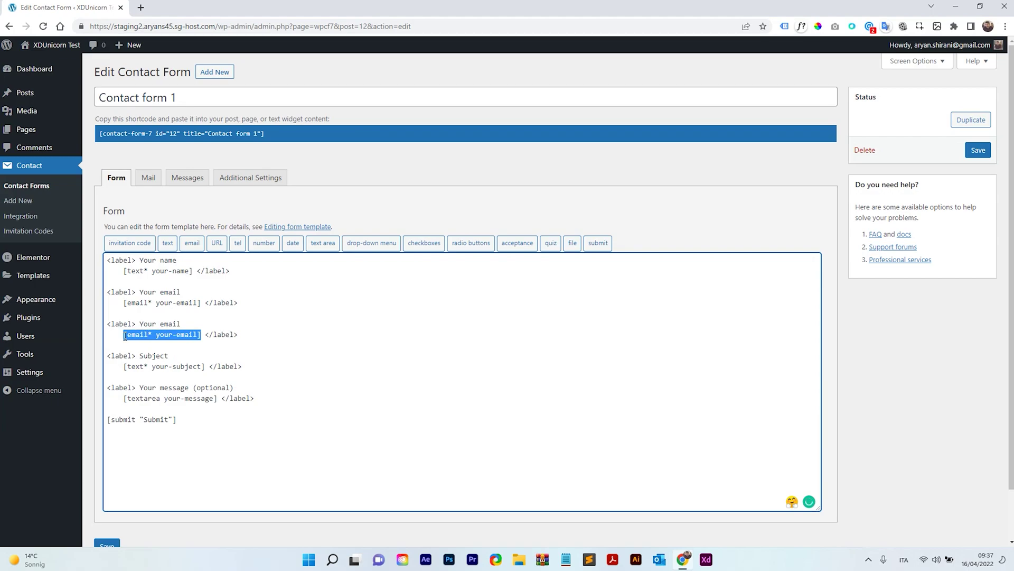
Step: Replace the copy's email tag with a [text* invitation-code] field and save the form
left_click(130, 244)
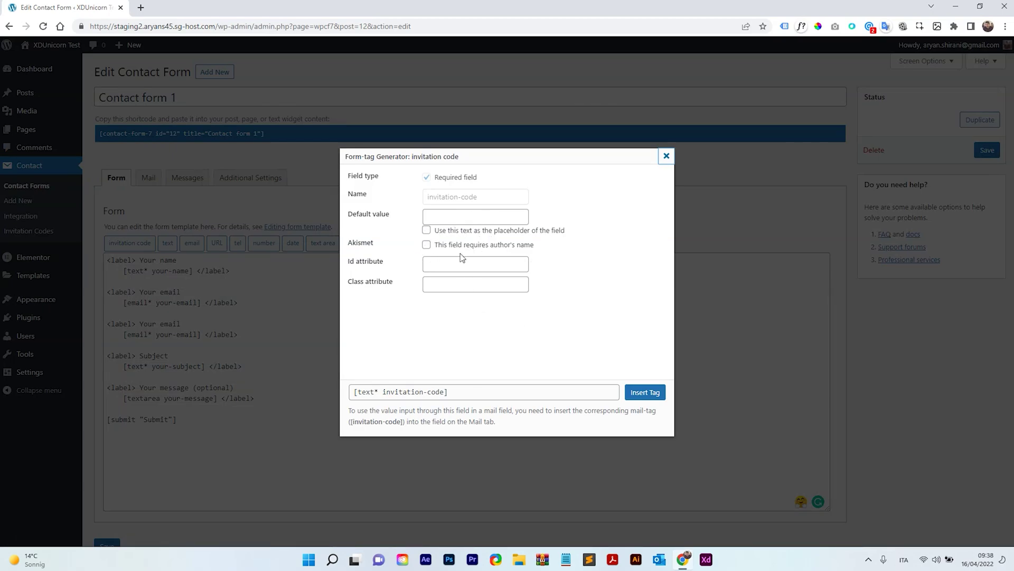
left_click(645, 392)
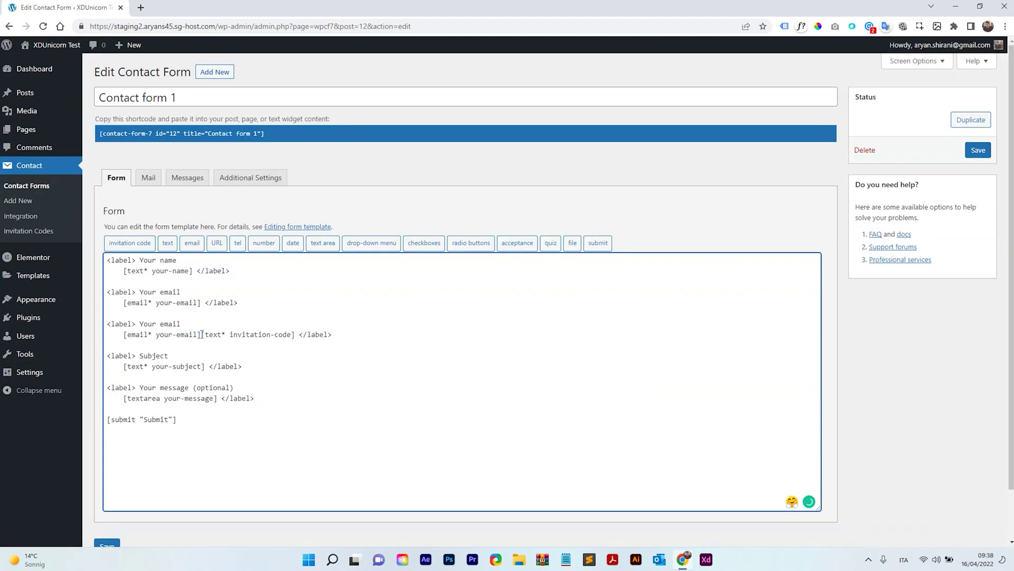
left_click_drag(202, 334, 124, 336)
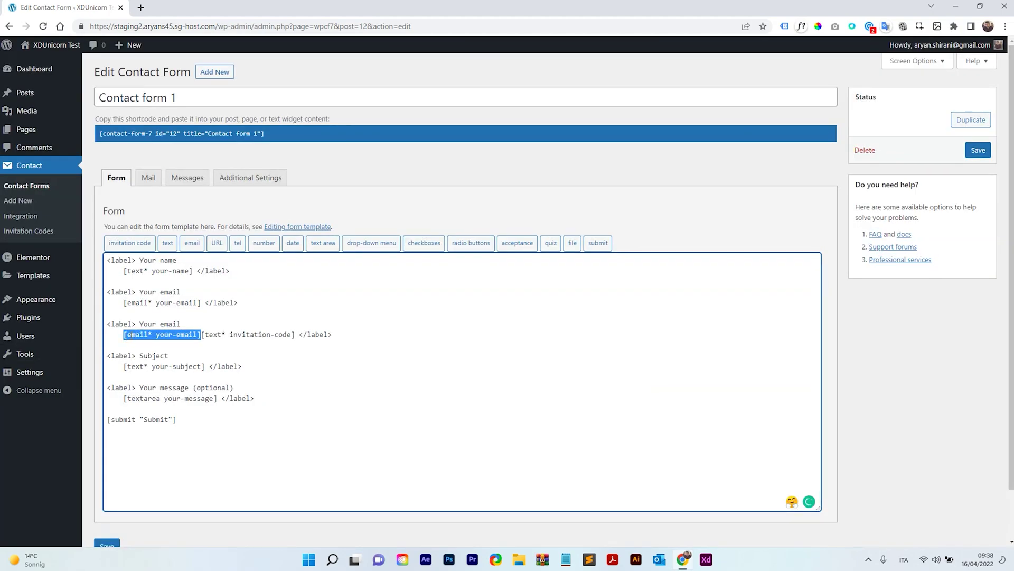
key("BackSpace")
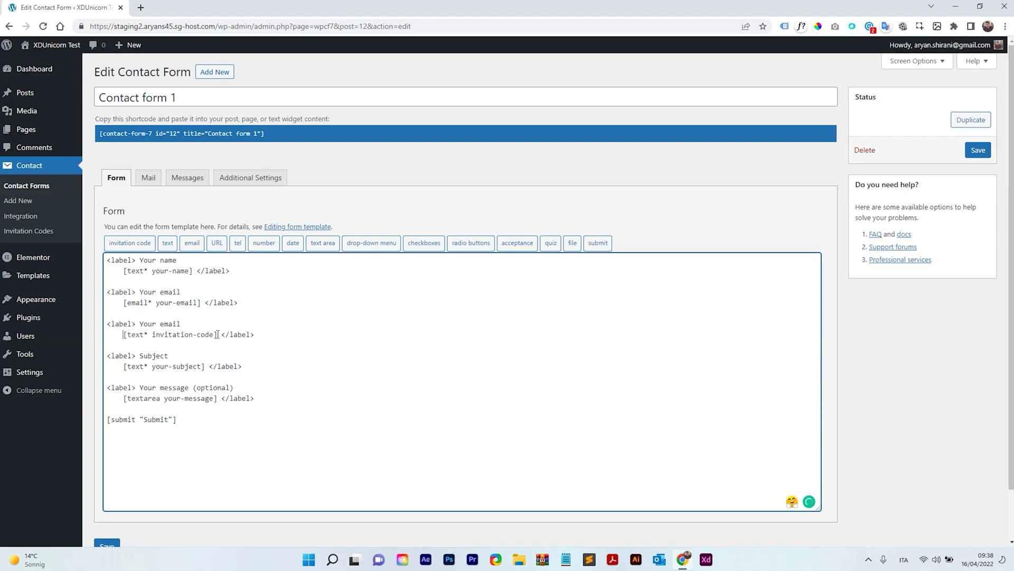
left_click_drag(217, 335, 125, 336)
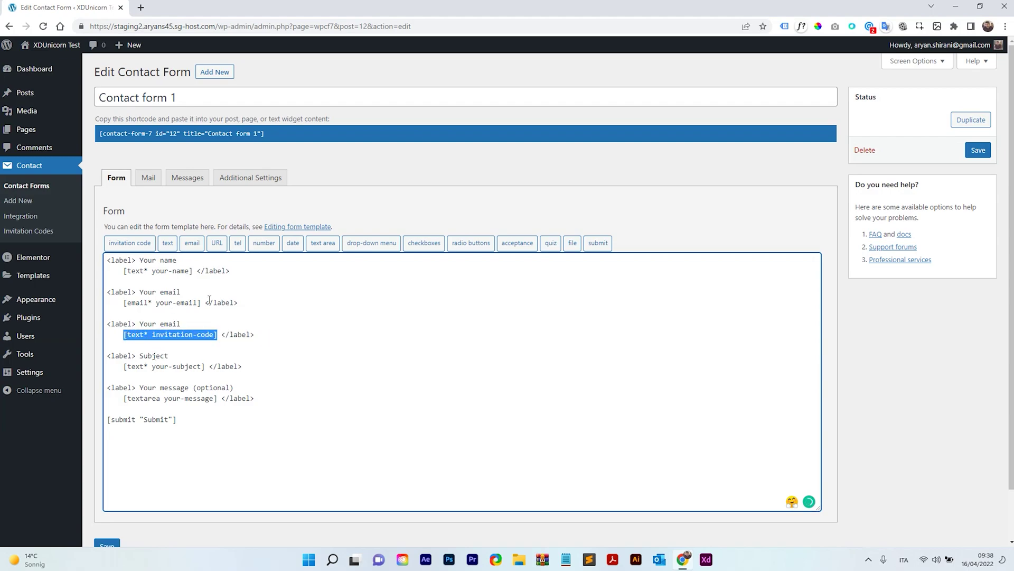
scroll(219, 283, "down", 1)
left_click(106, 493)
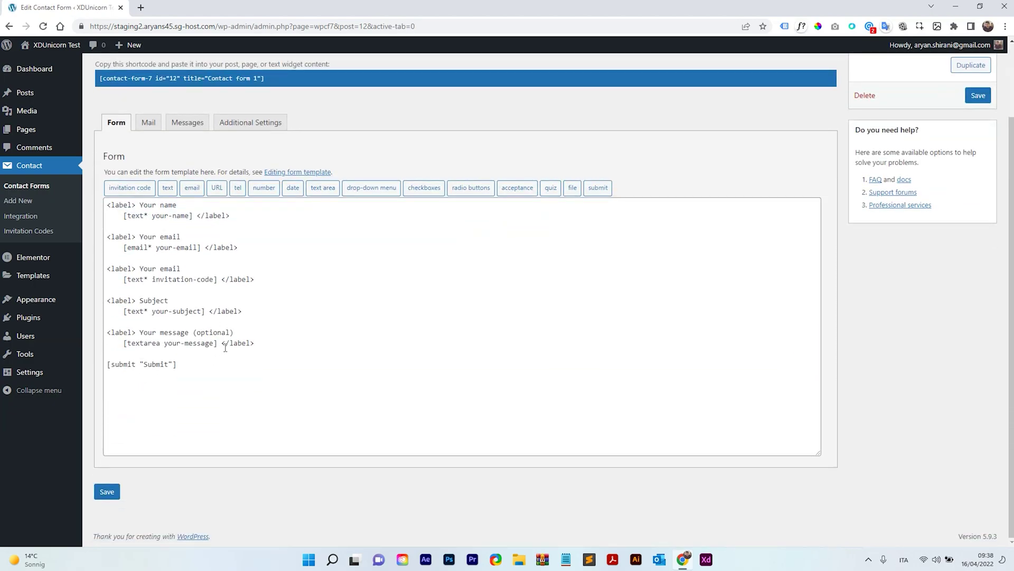
Step: On the Mail tab, copy the [invitation-code] mail-tag
left_click(150, 129)
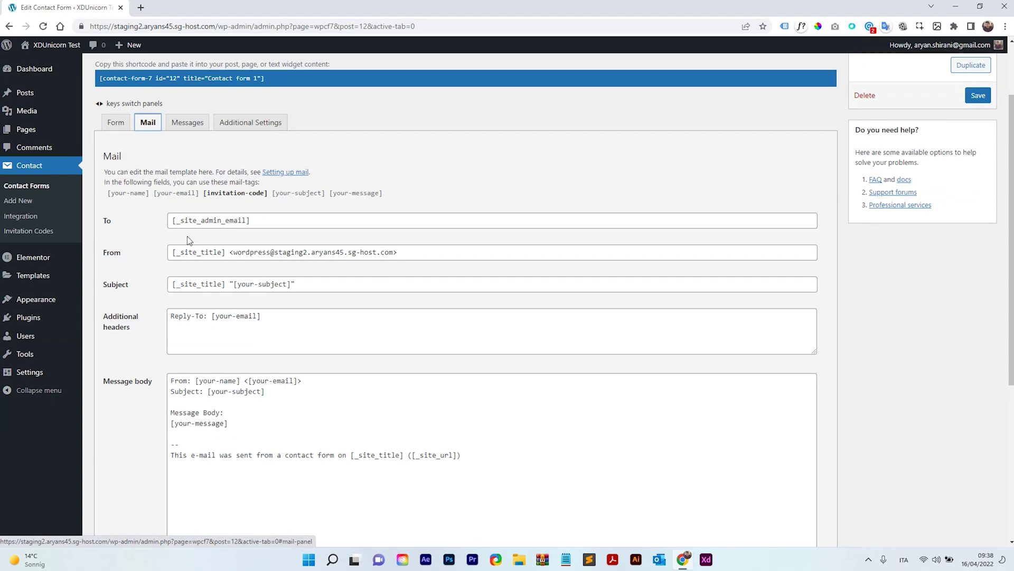
scroll(308, 281, "down", 1)
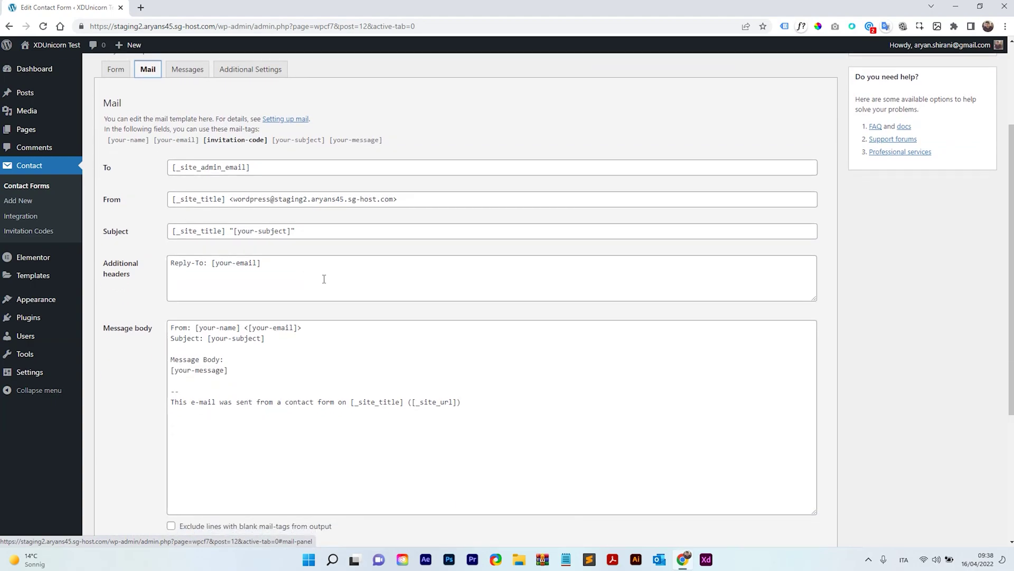
scroll(288, 294, "up", 1)
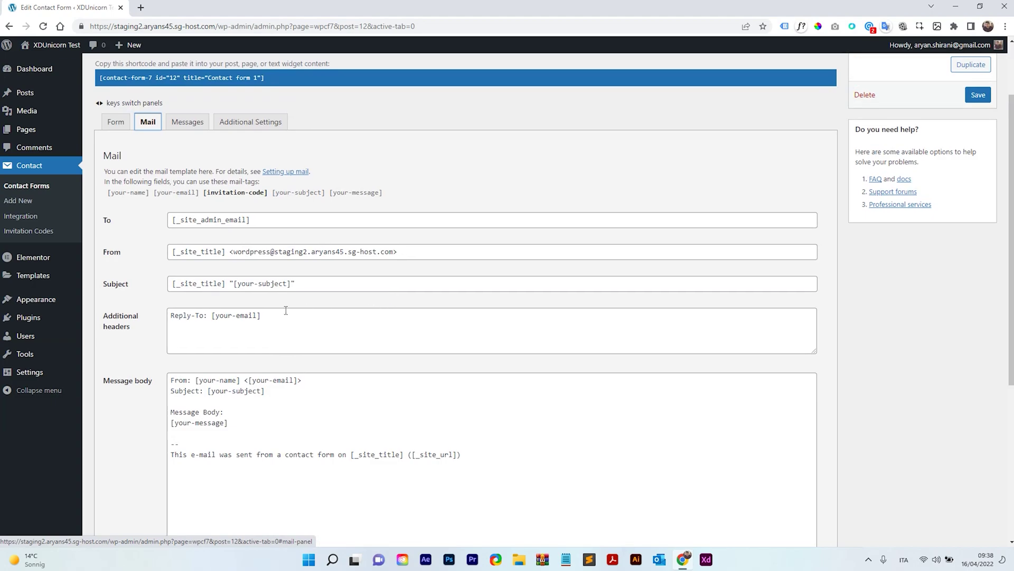
scroll(283, 315, "down", 2)
scroll(235, 316, "down", 3)
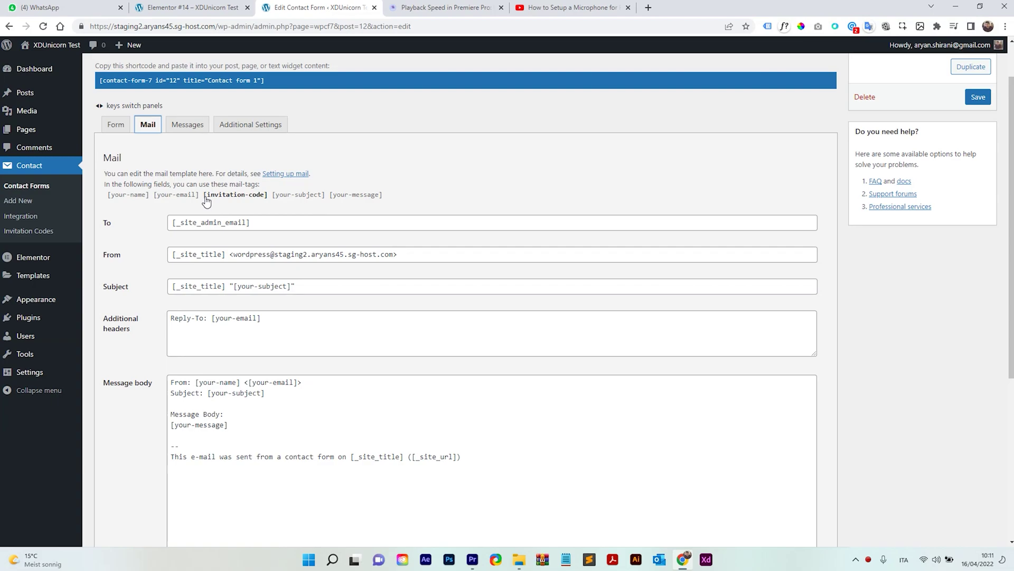
left_click_drag(205, 198, 267, 200)
key("ctrl+c")
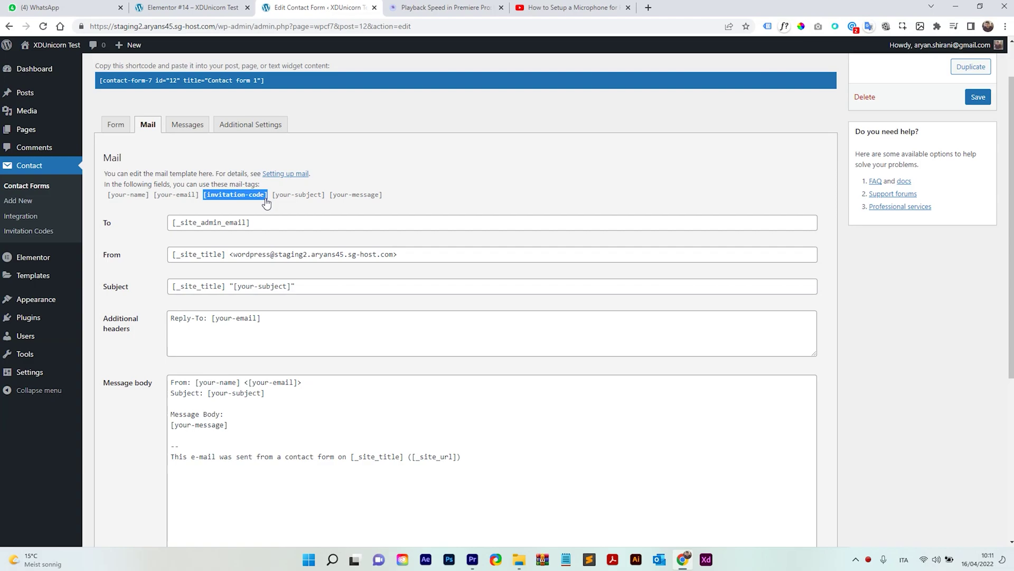
Step: Add a 'Code: [invitation-code]' line below Subject in the message body, then return to the Form tab
scroll(260, 299, "down", 2)
left_click(277, 287)
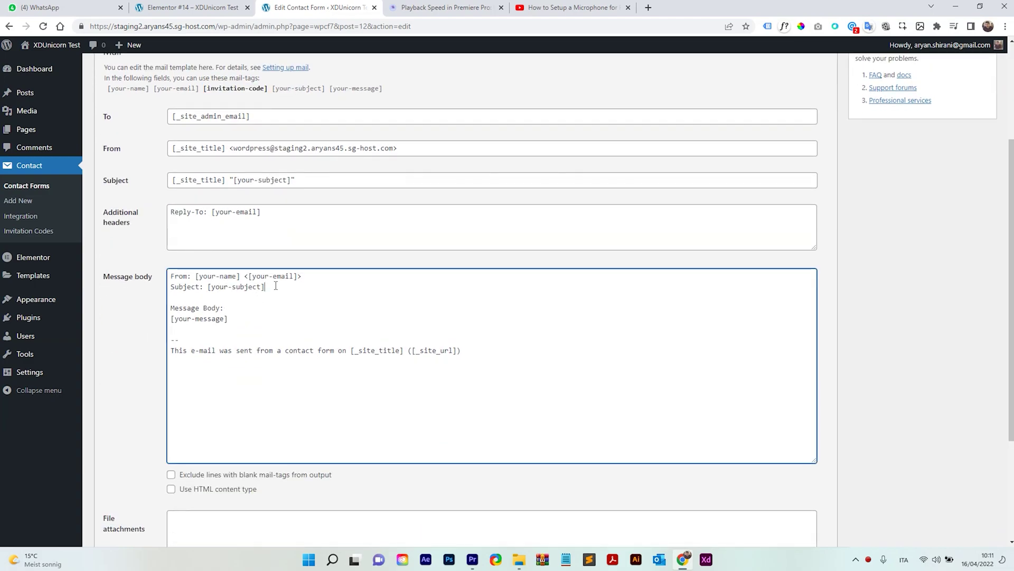
key("Return")
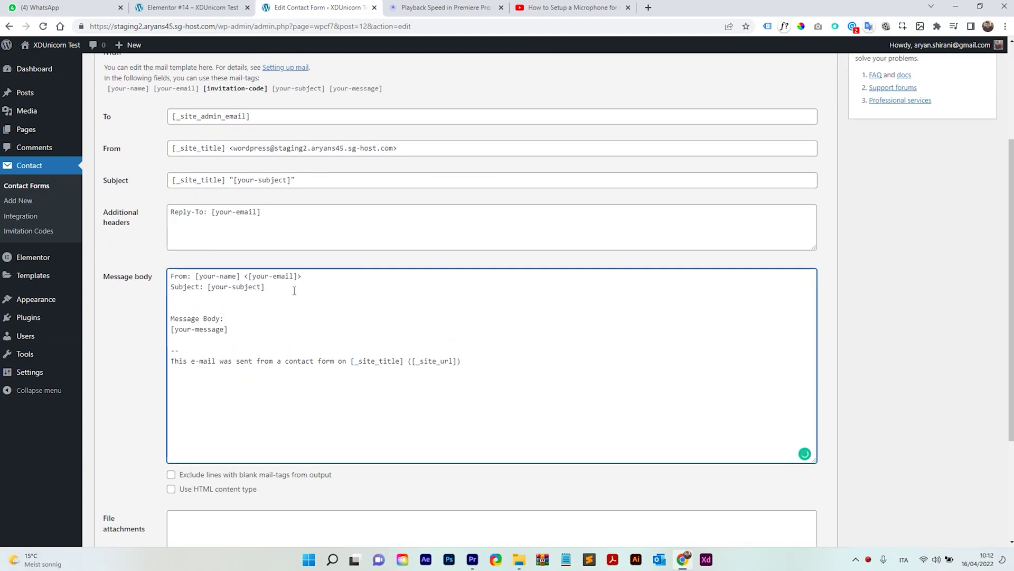
type("Code:")
key("ctrl+v")
left_click_drag(291, 297, 176, 301)
left_click(175, 299)
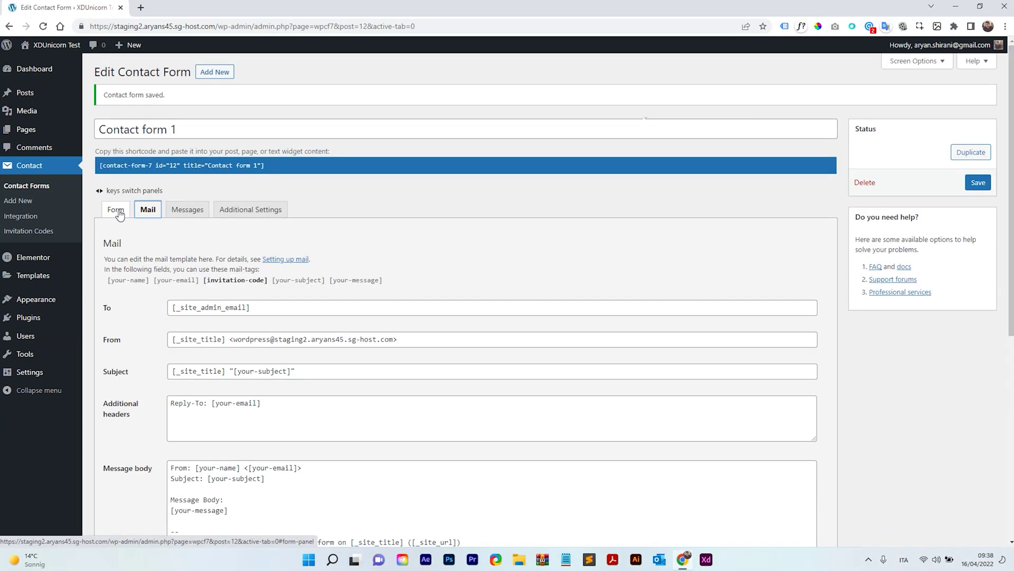
left_click(116, 210)
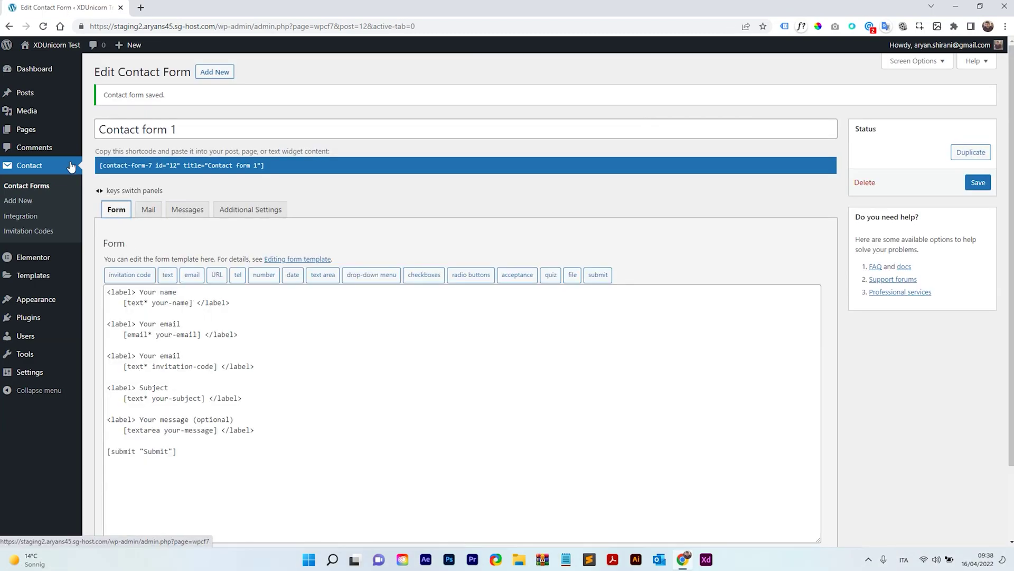
mouse_move(53, 133)
Step: Create a new invitation code titled 'Invite Party', enabled, with code PARTY45
left_click(45, 235)
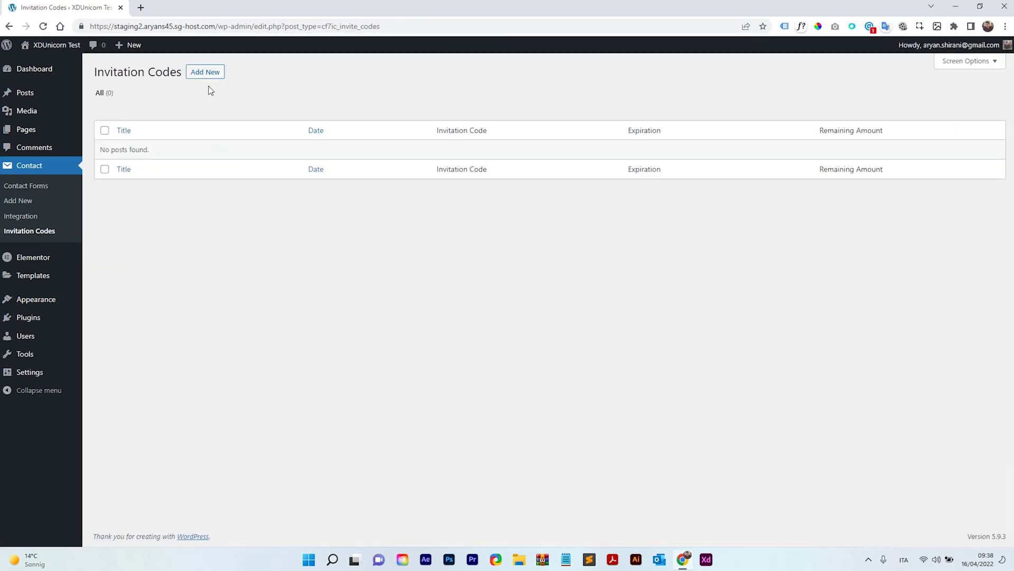
left_click(205, 72)
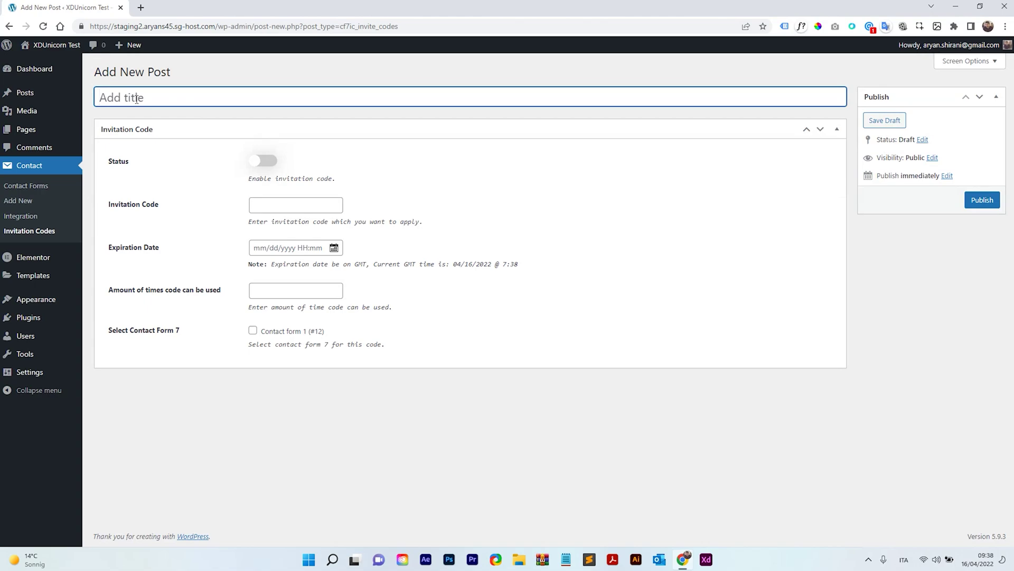
type("Invite Party")
left_click(266, 167)
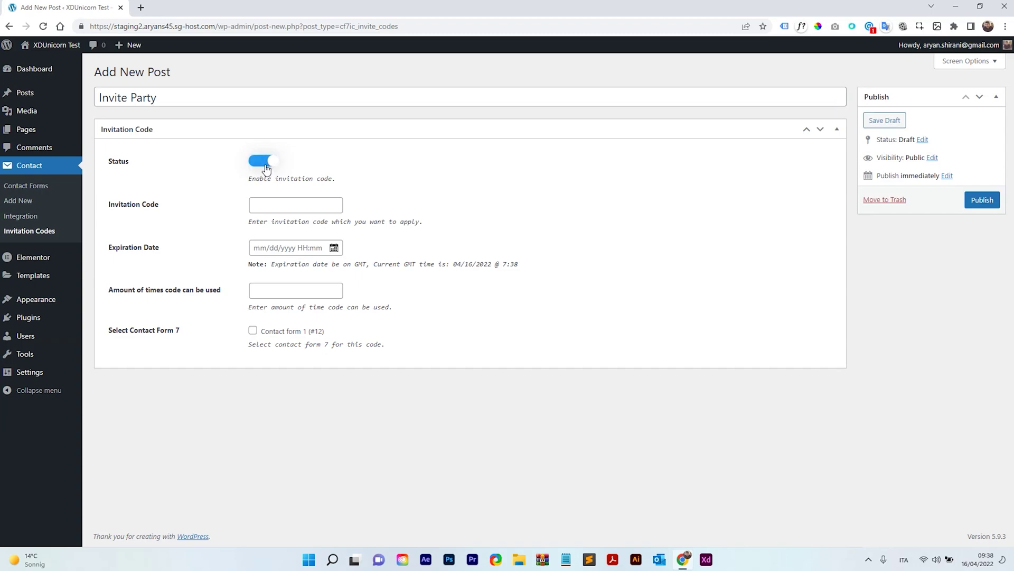
left_click(293, 211)
type("PARTY45")
left_click(418, 198)
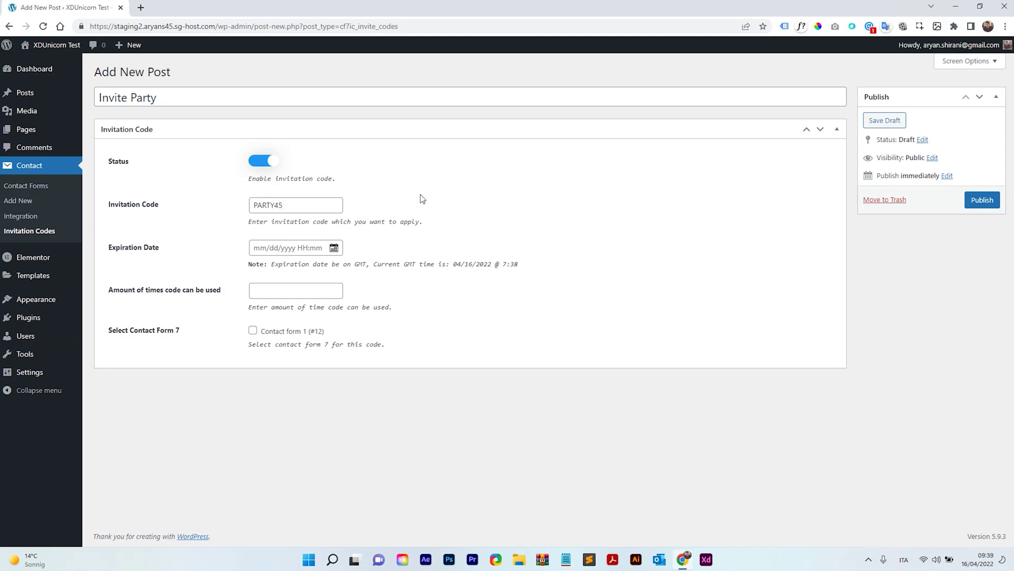
Step: Set expiry to 30 April 2022, usage limit to 10, and link it to Contact form 1
left_click(278, 247)
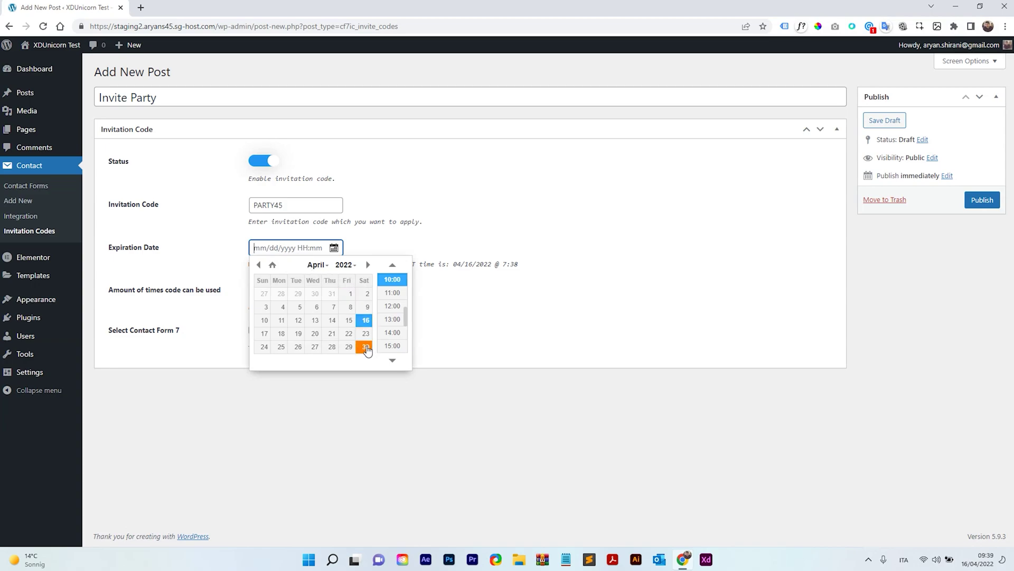
left_click(366, 348)
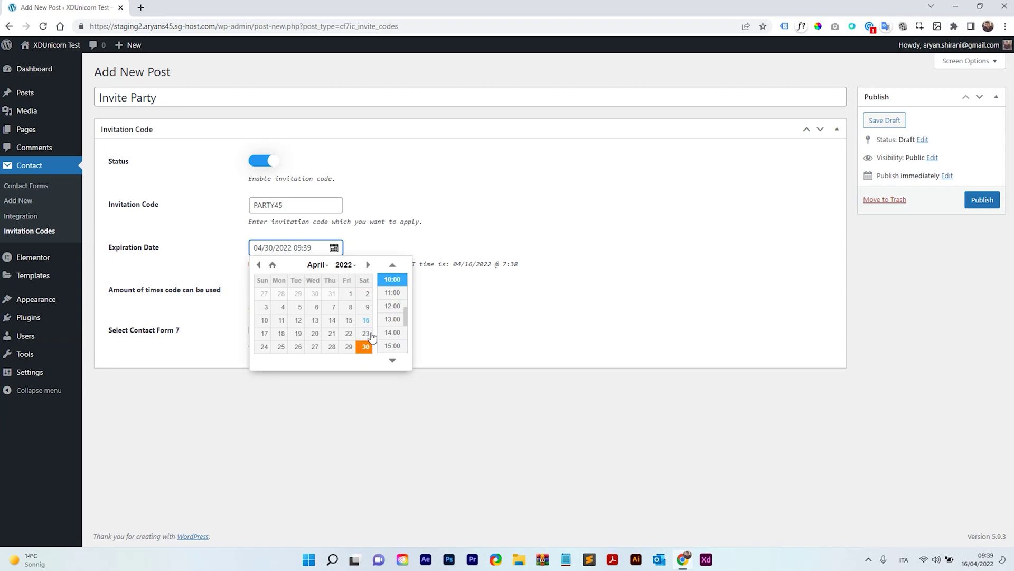
left_click(370, 238)
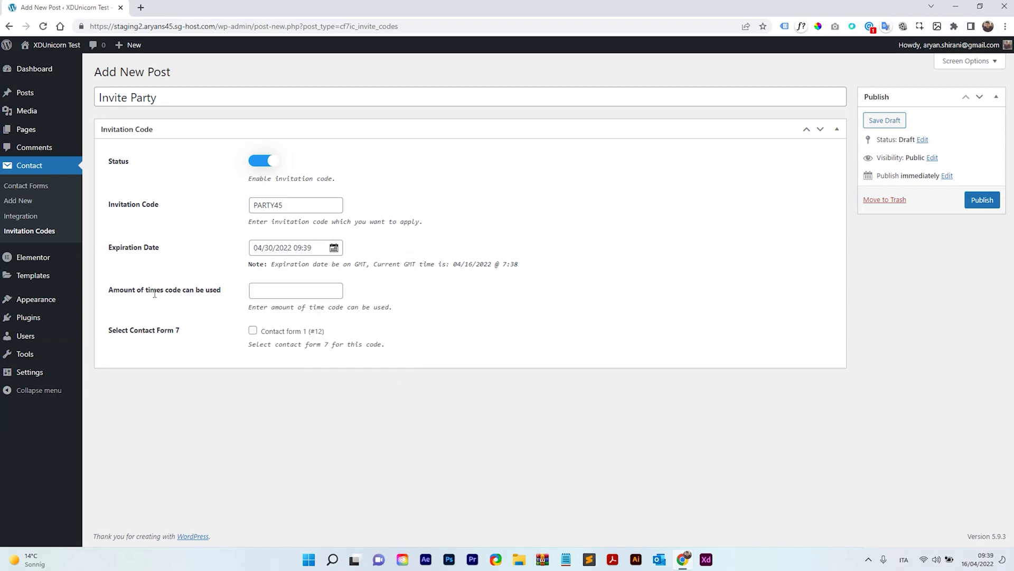
left_click(267, 293)
left_click_drag(261, 294, 241, 294)
key("BackSpace")
type("10")
left_click_drag(272, 290, 231, 330)
left_click(227, 328)
left_click(297, 336)
Step: Copy the PARTY45 code for later testing
left_click_drag(288, 205, 254, 205)
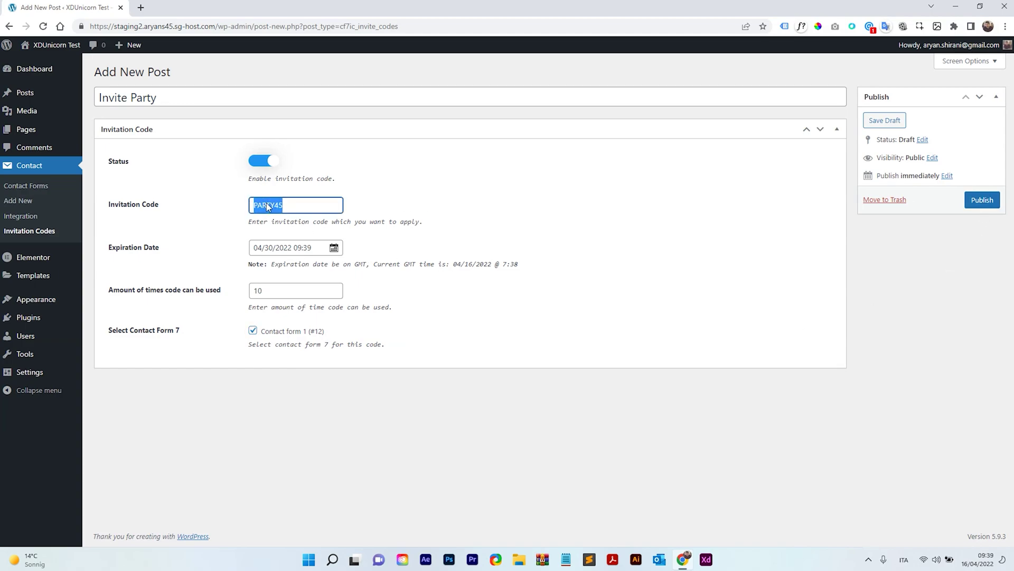
right_click(267, 206)
left_click(296, 243)
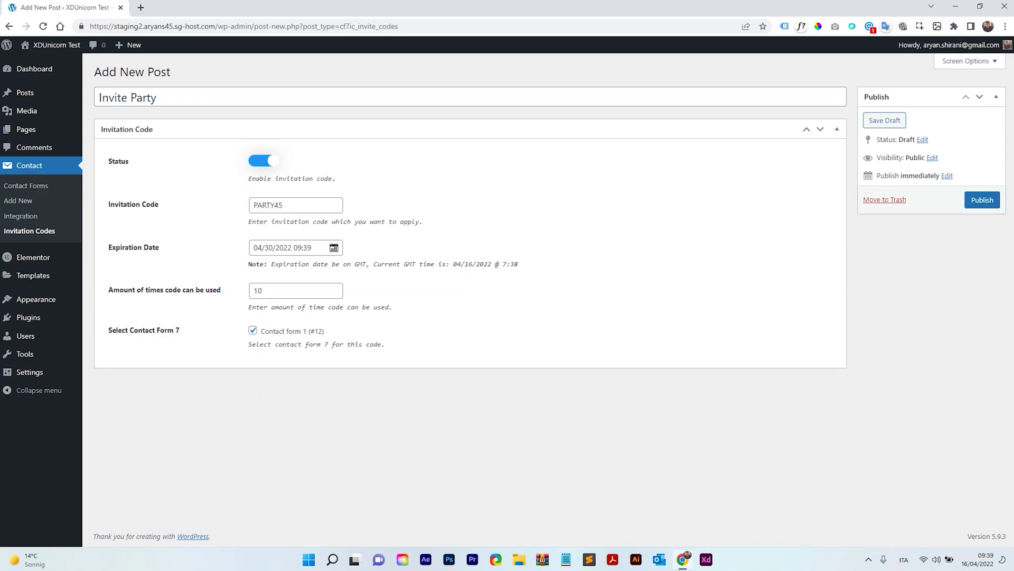
Step: Publish Invite Party and check the list shows PARTY45 with 10 uses remaining
left_click(984, 201)
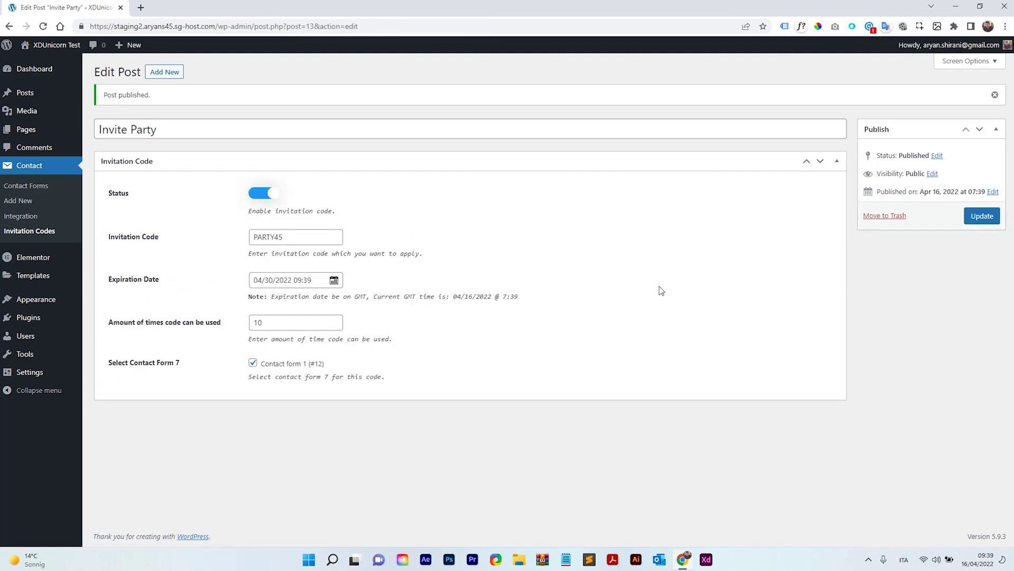
left_click(41, 234)
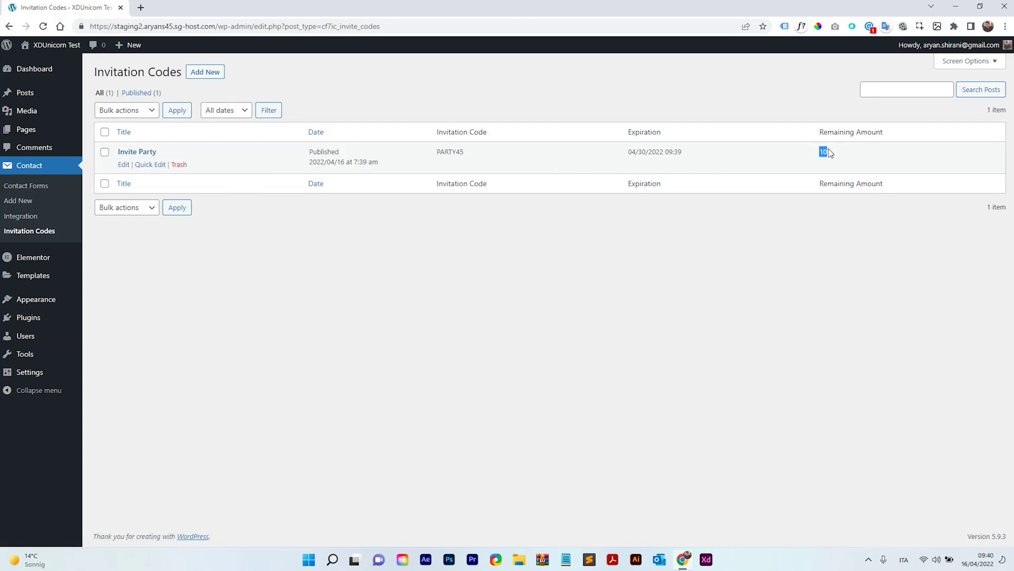
left_click_drag(840, 156, 815, 156)
Step: Start a new blank page, closing the welcome guide and the 'cont' block search
mouse_move(68, 133)
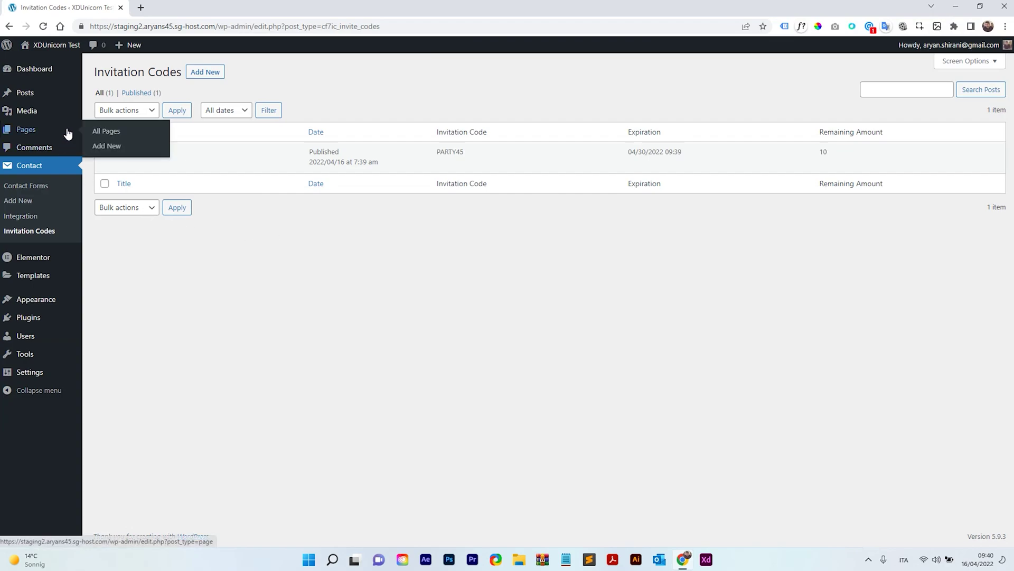
left_click(111, 132)
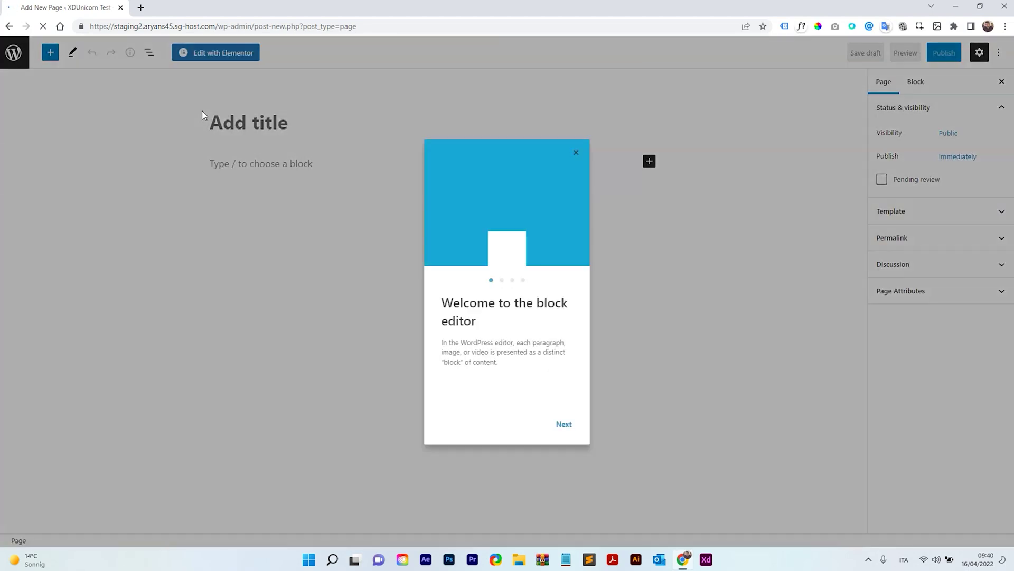
left_click(577, 153)
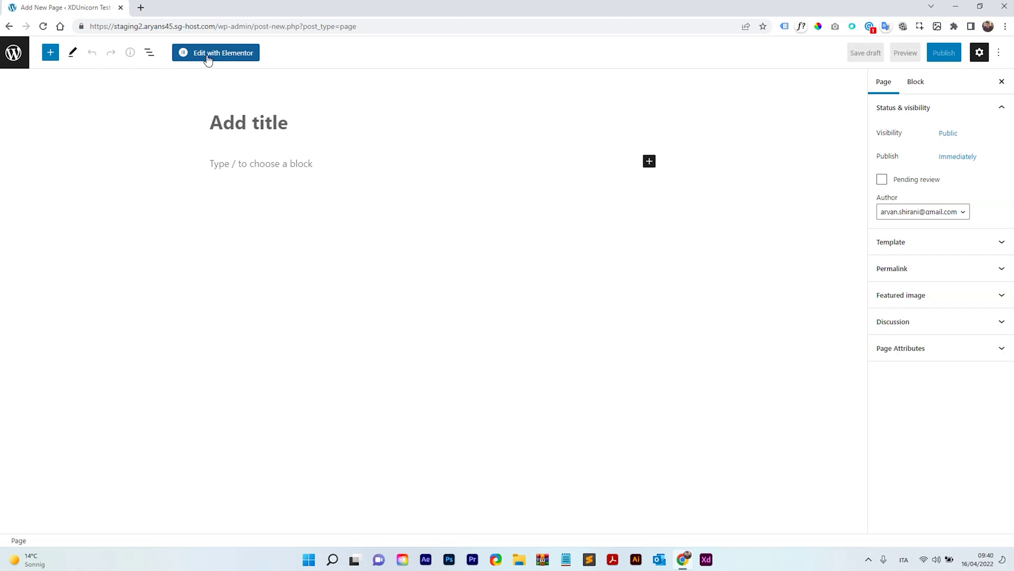
left_click(651, 163)
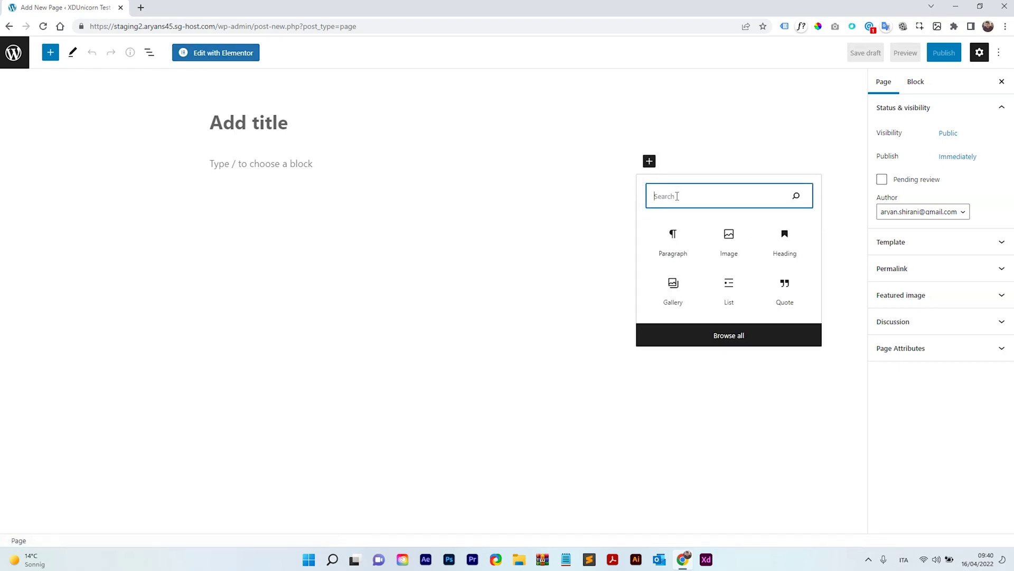
type("cont")
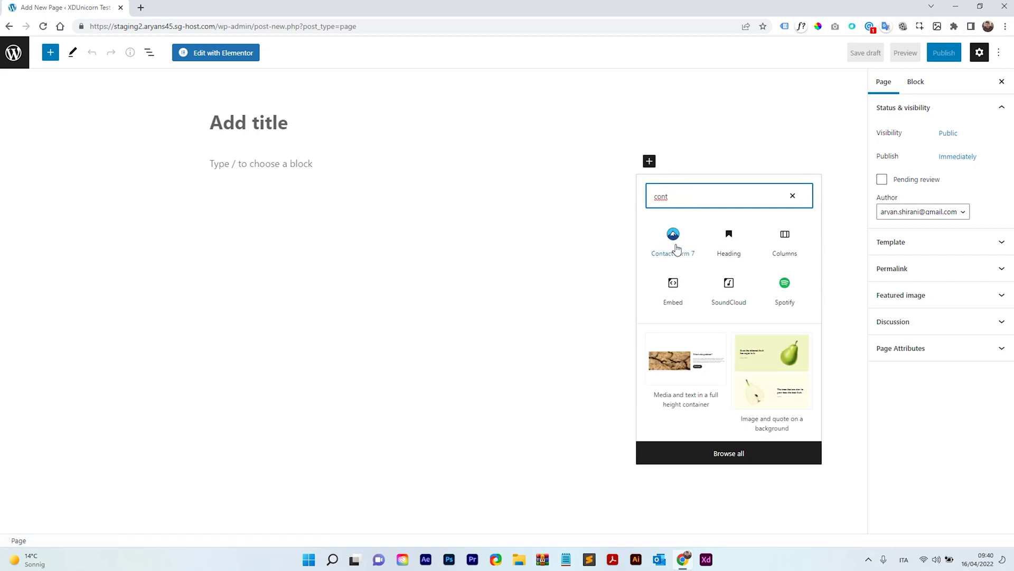
left_click(579, 175)
Step: Open the new page in Elementor and set Hide Title in Page Settings
left_click(182, 98)
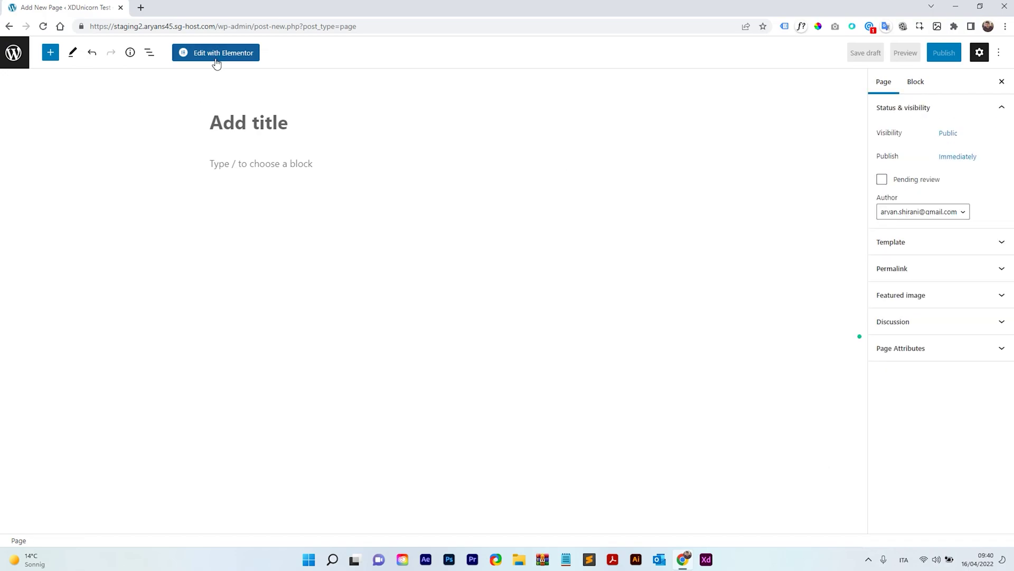
left_click(218, 60)
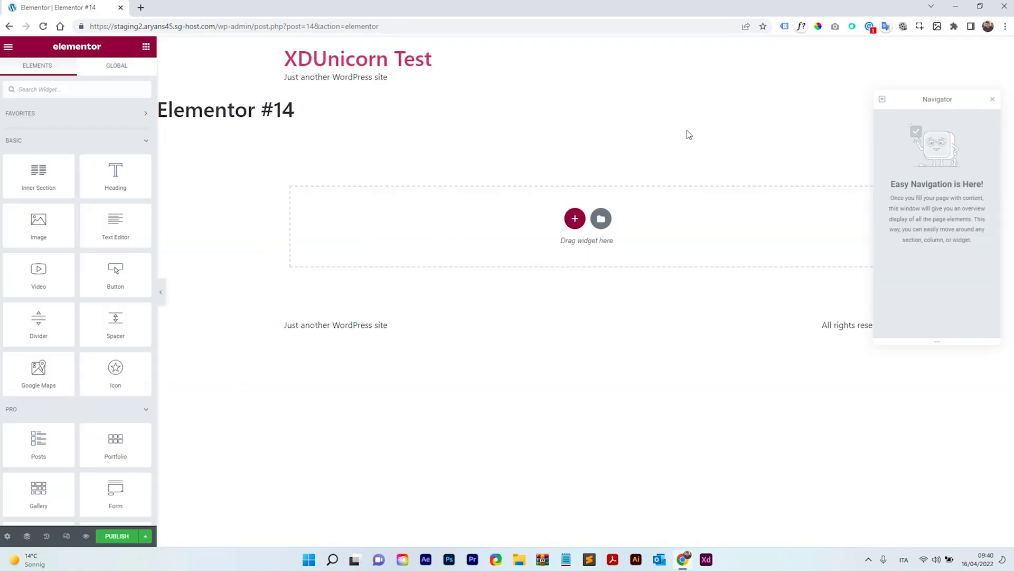
left_click(7, 536)
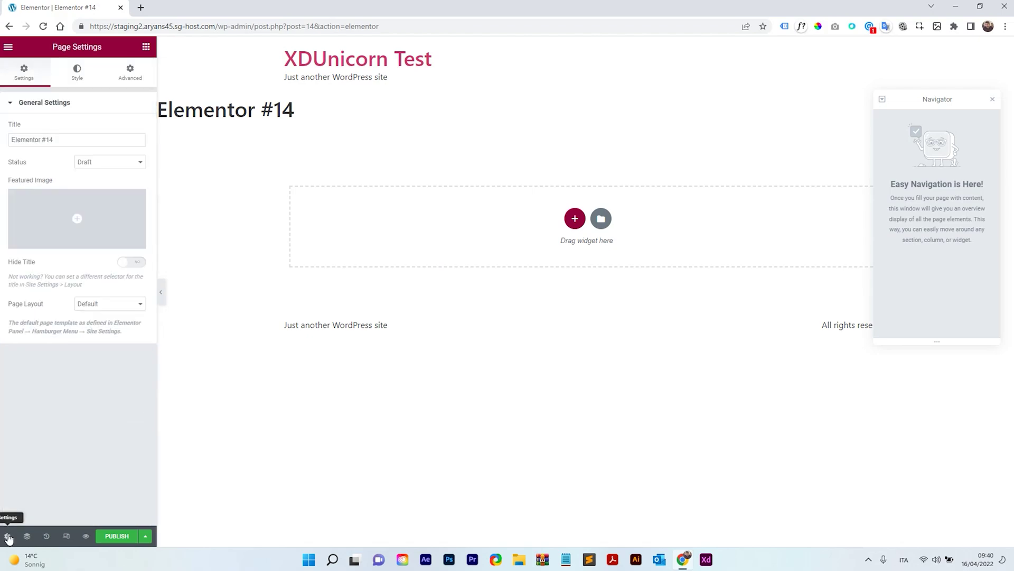
left_click(132, 263)
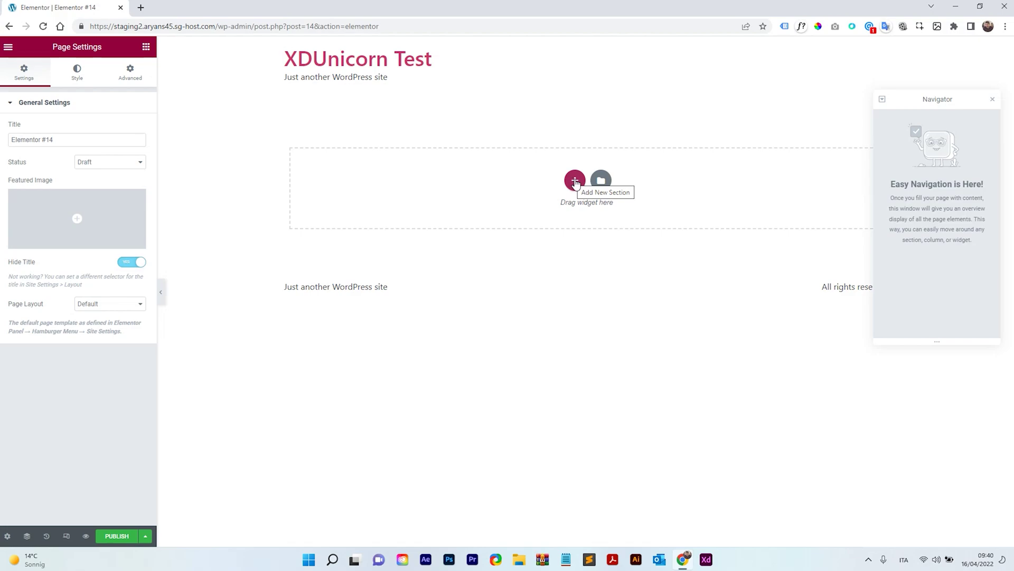
Step: Add an empty three-column section and try a widget search for 'conta'
left_click(576, 182)
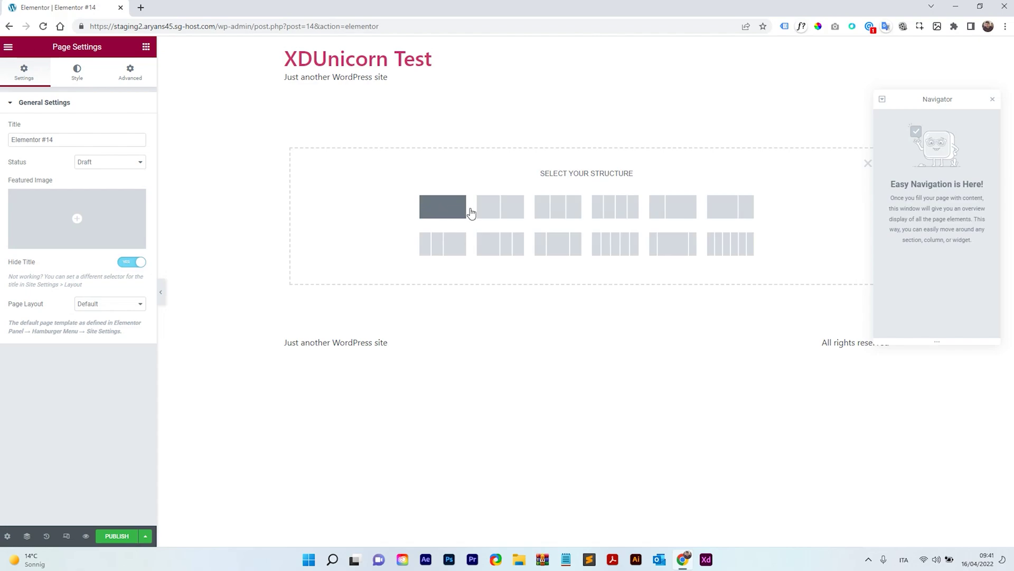
left_click(557, 209)
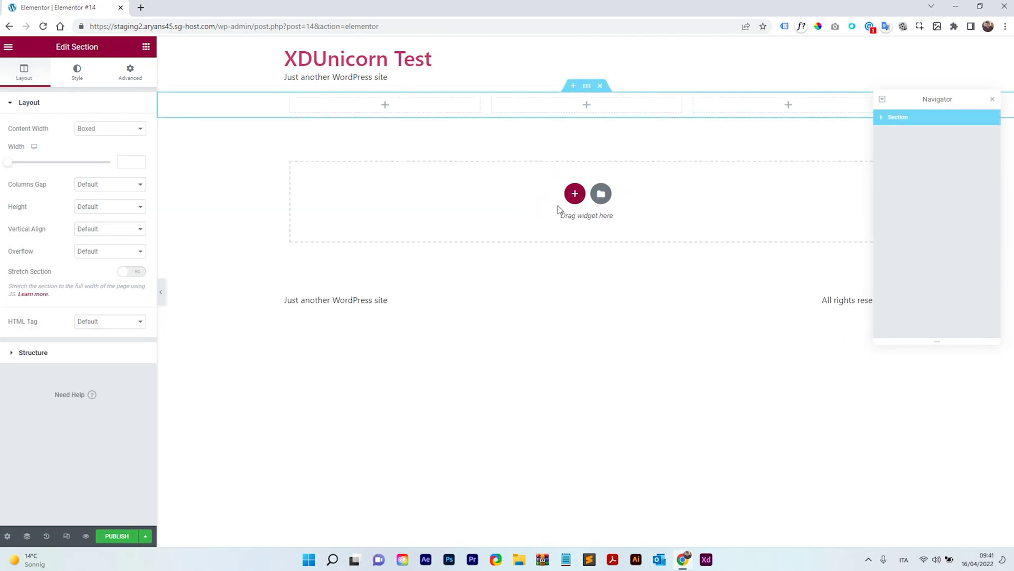
left_click(587, 106)
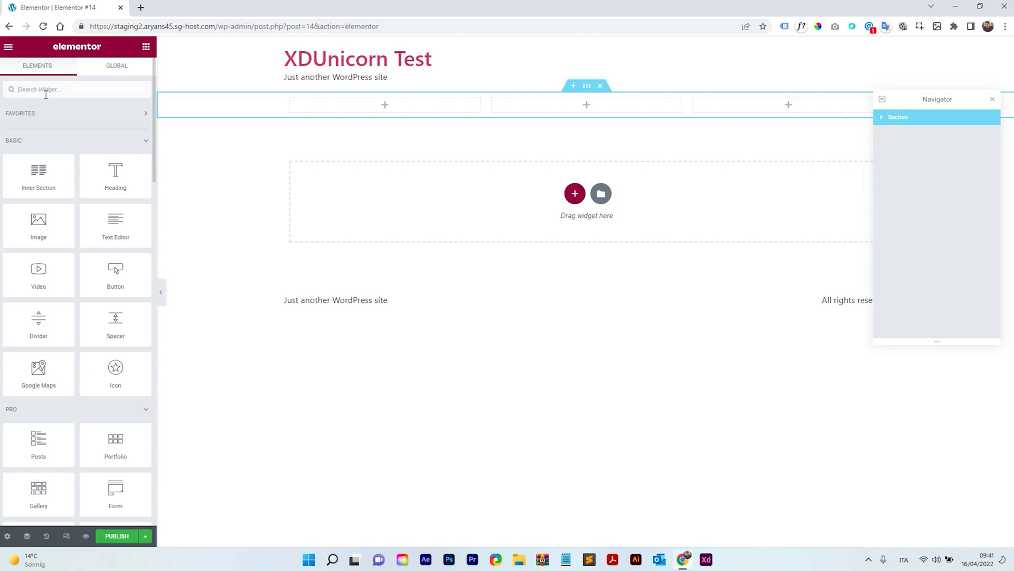
type("cont")
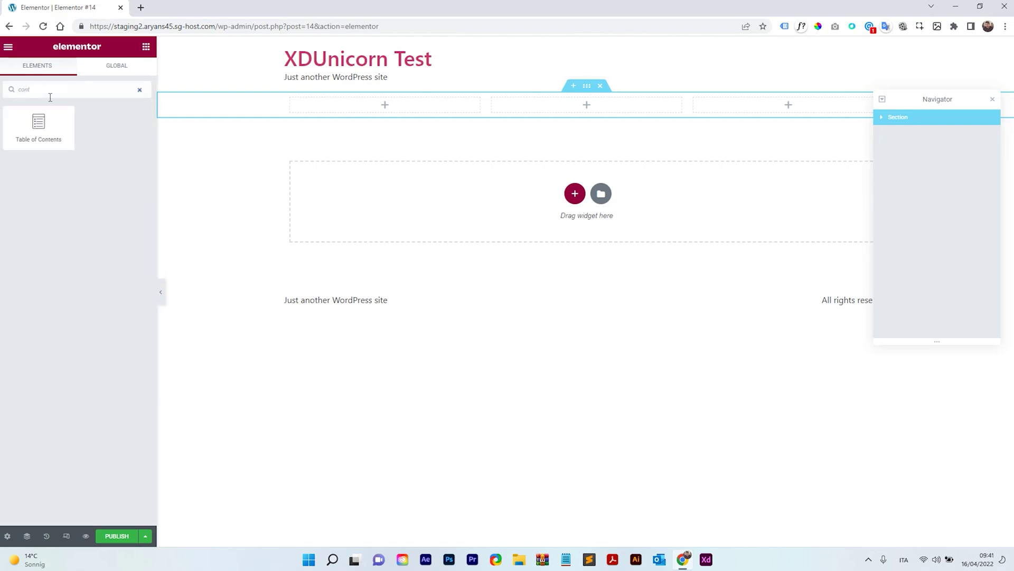
type("a")
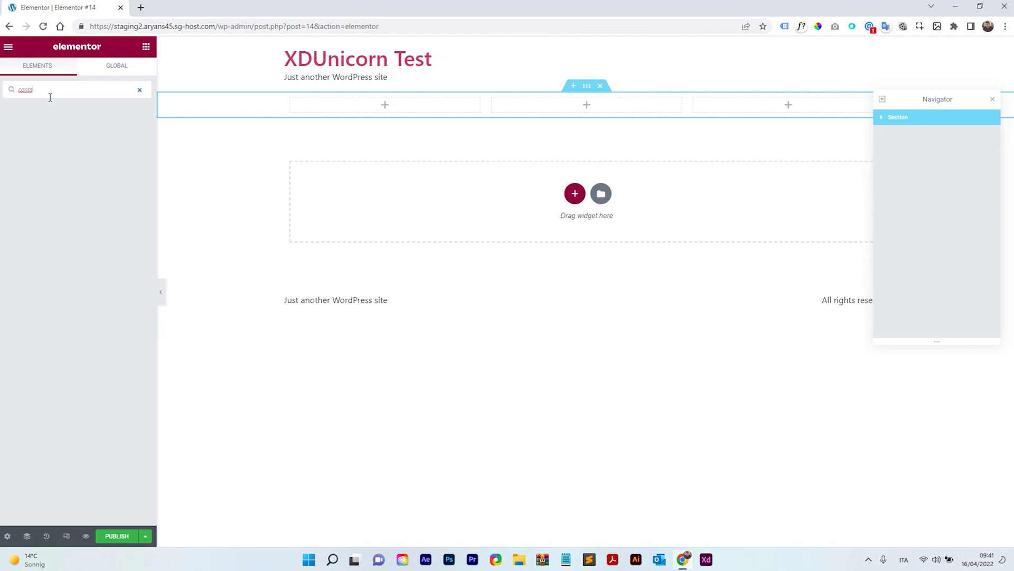
key("BackSpace")
key("BackSpace")
key("BackSpace")
key("BackSpace")
key("BackSpace")
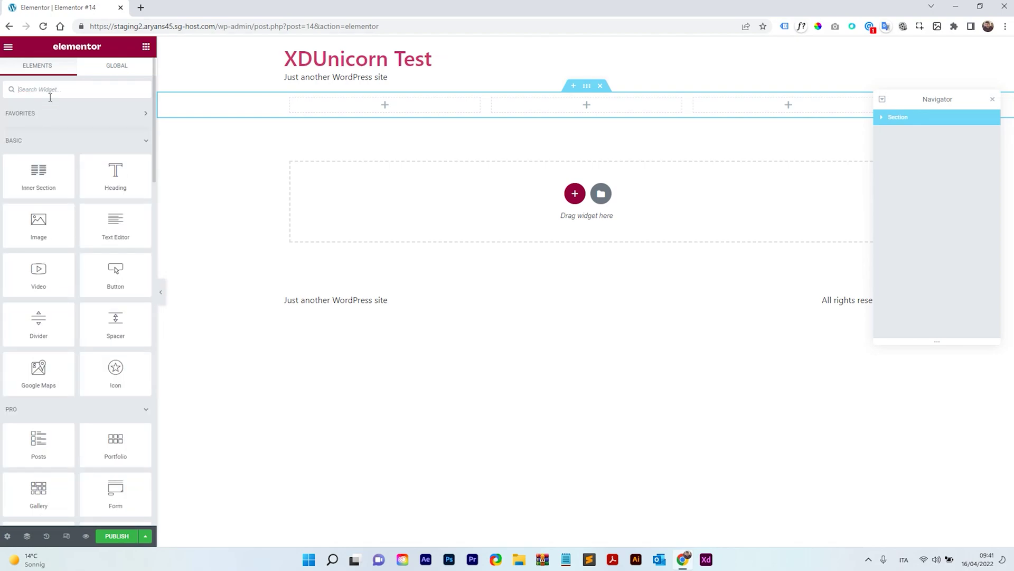
Step: Publish the Elementor page and open the dashboard in a new browser tab
left_click(117, 539)
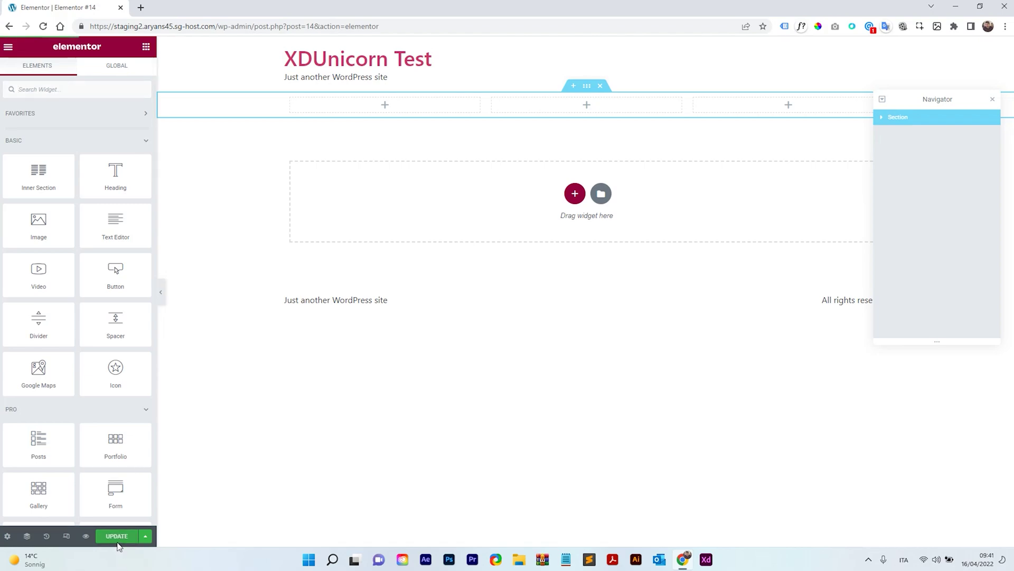
left_click(8, 47)
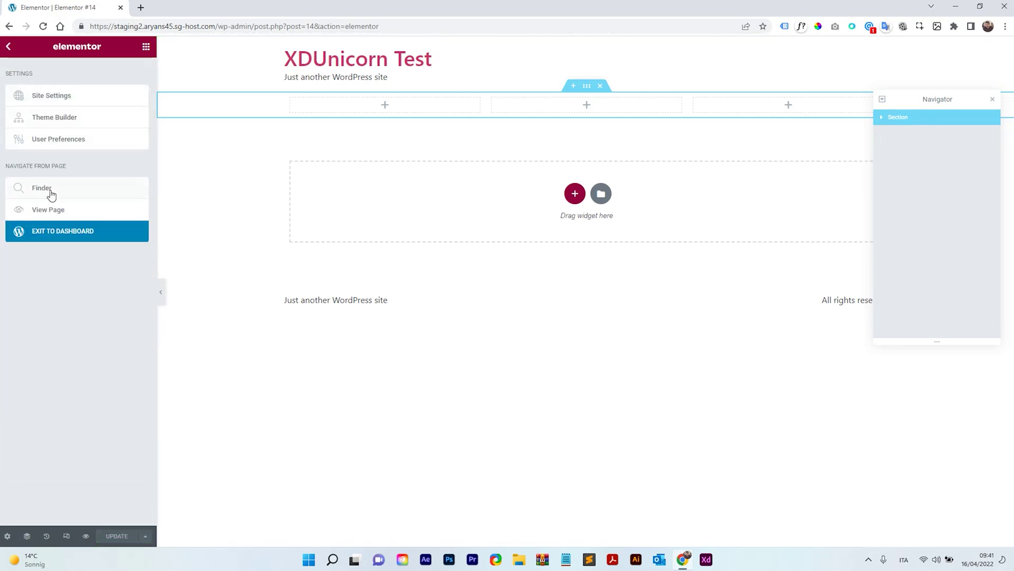
right_click(62, 229)
left_click(71, 239)
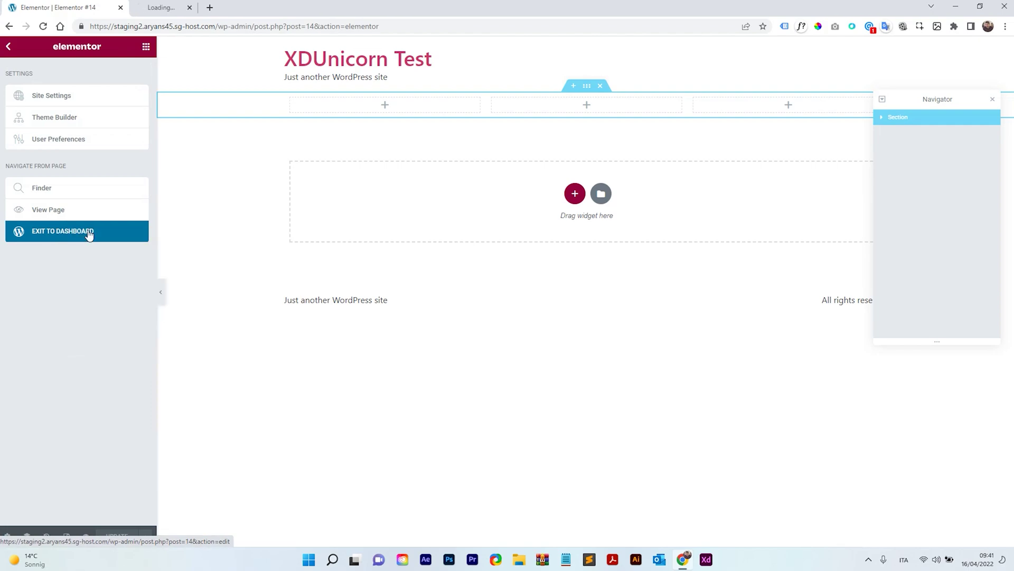
left_click(181, 4)
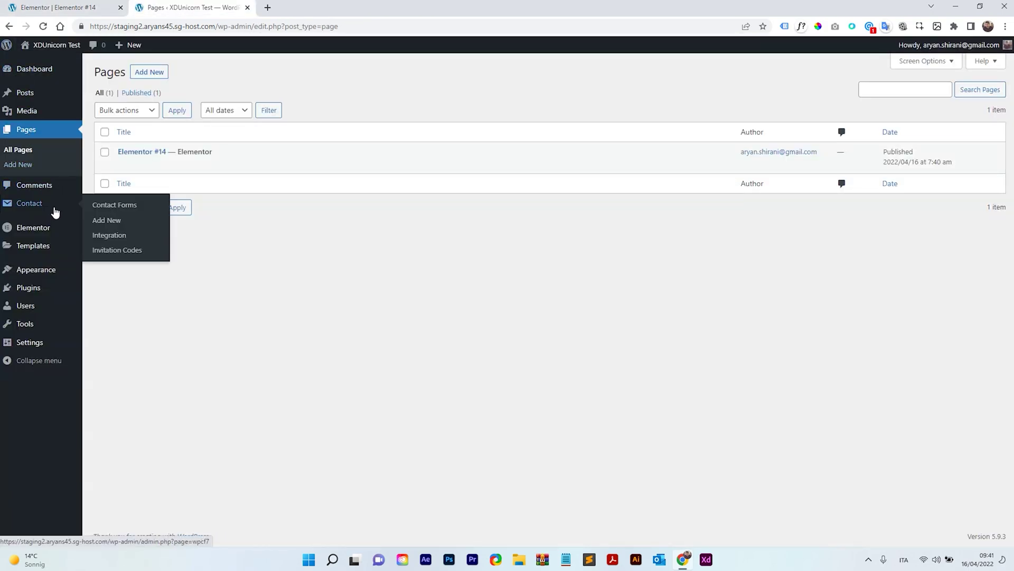
Step: Copy Contact form 1's shortcode, then return to Elementor's widget panel
left_click(55, 212)
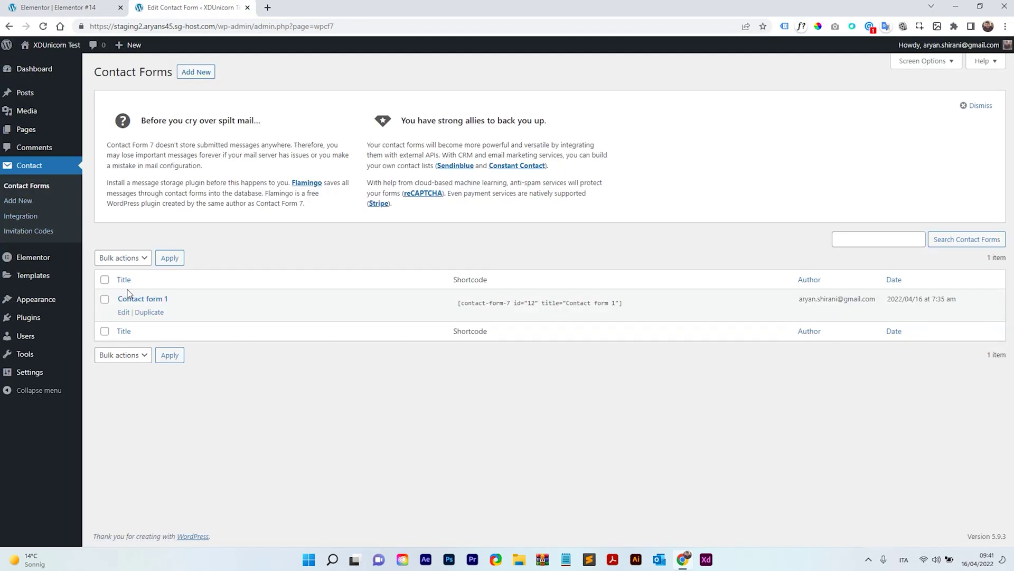
left_click(459, 299)
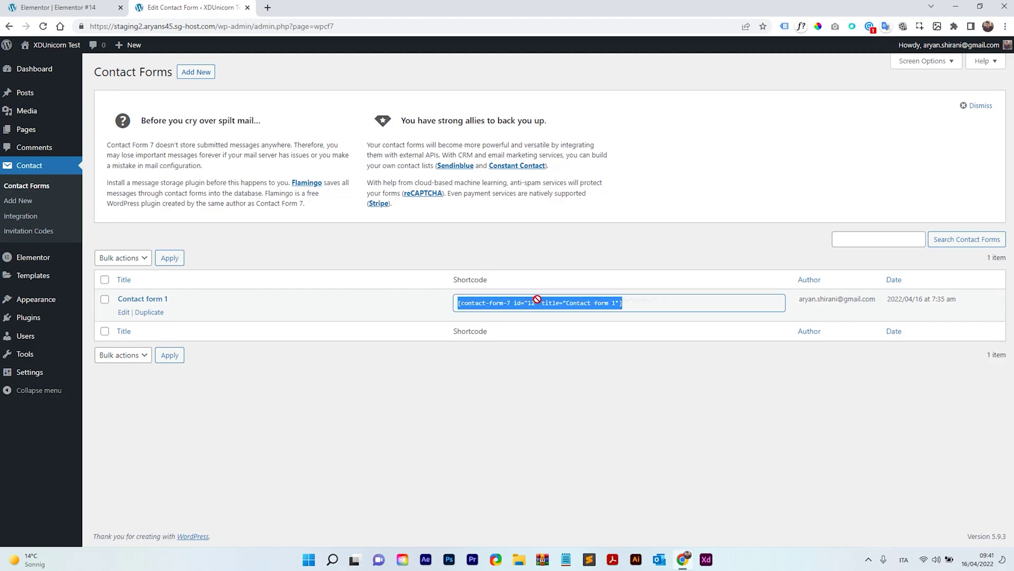
right_click(583, 305)
left_click(607, 311)
left_click(64, 7)
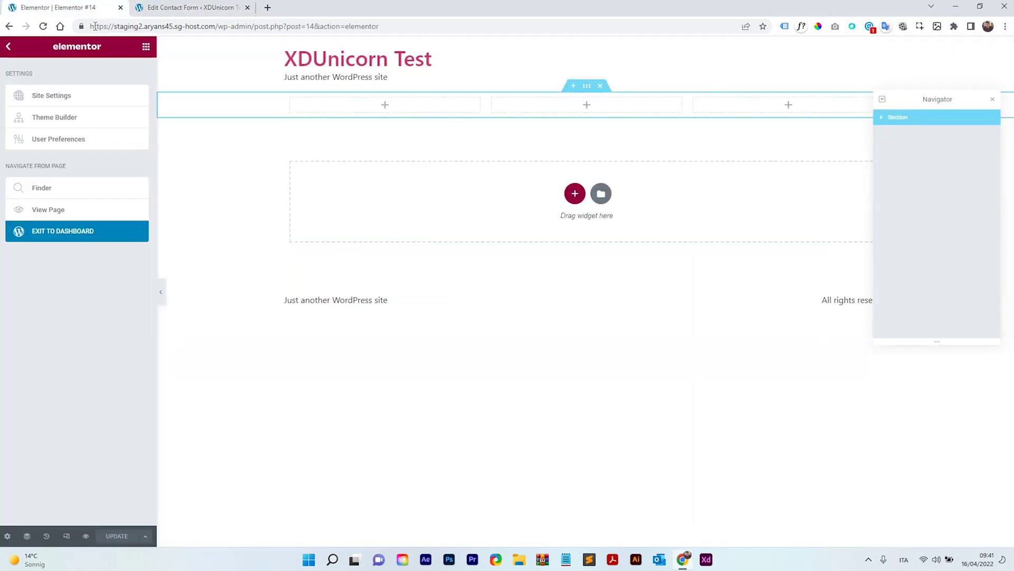
left_click(589, 106)
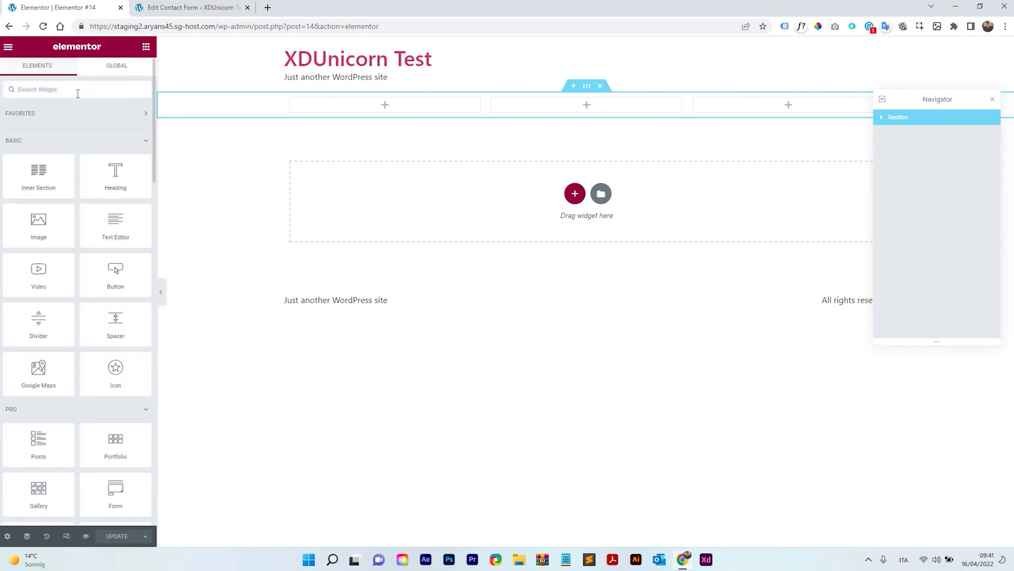
Step: Add a Shortcode widget to the middle column and paste in the Contact form 1 shortcode
type("short")
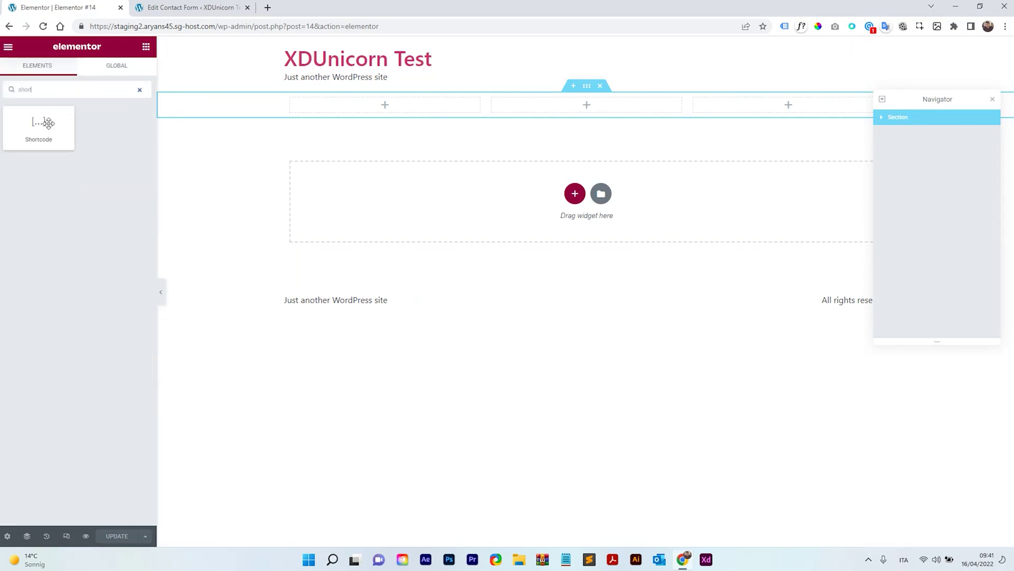
left_click_drag(48, 123, 560, 105)
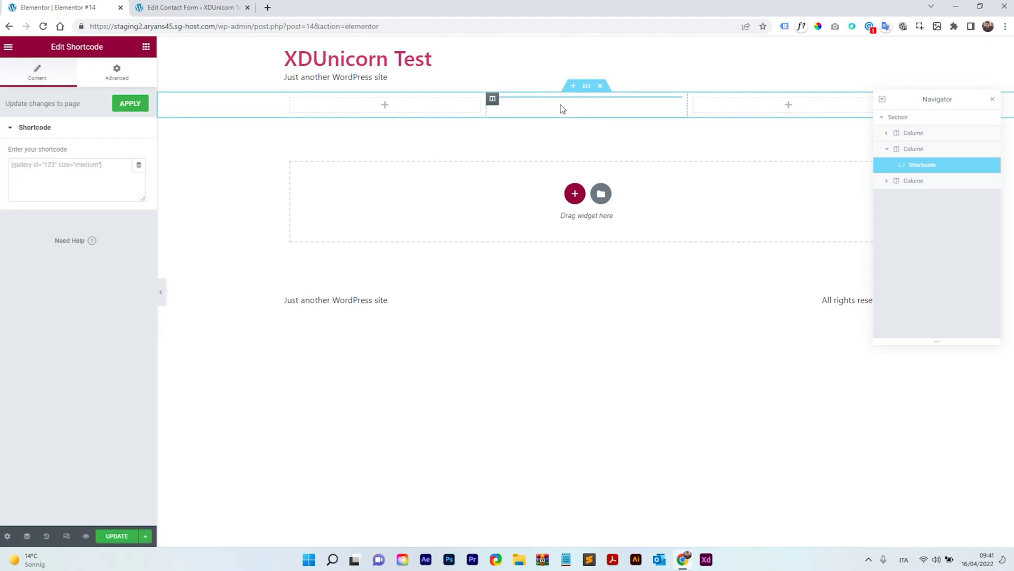
left_click(132, 188)
right_click(52, 168)
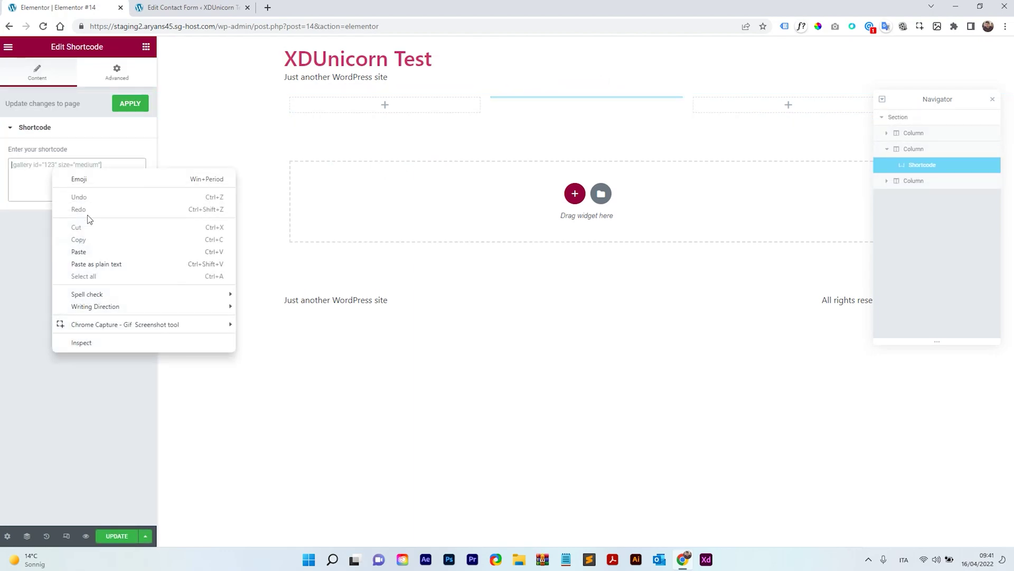
left_click(97, 251)
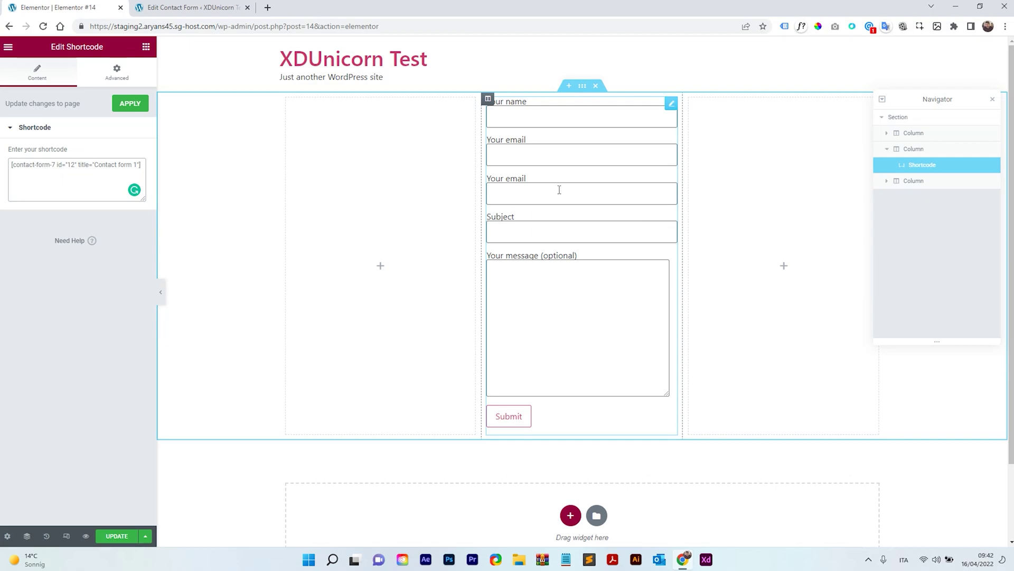
Step: Compare the two Your email fields in the embedded form preview
left_click(533, 154)
left_click(539, 192)
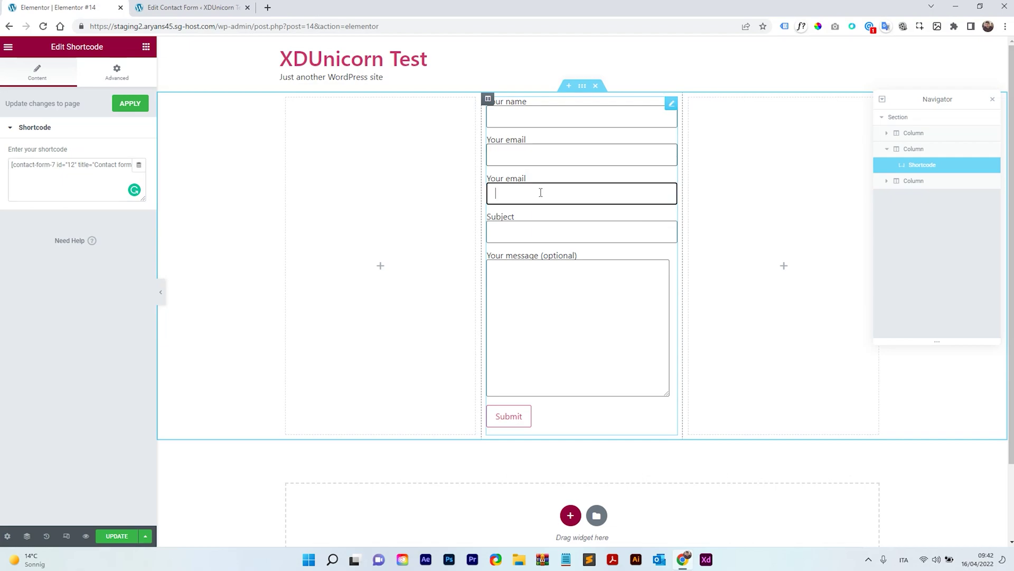
left_click(541, 161)
left_click(541, 192)
Step: In Contact form 1, relabel the third field from Your email to 'Invitation Code'
left_click(185, 5)
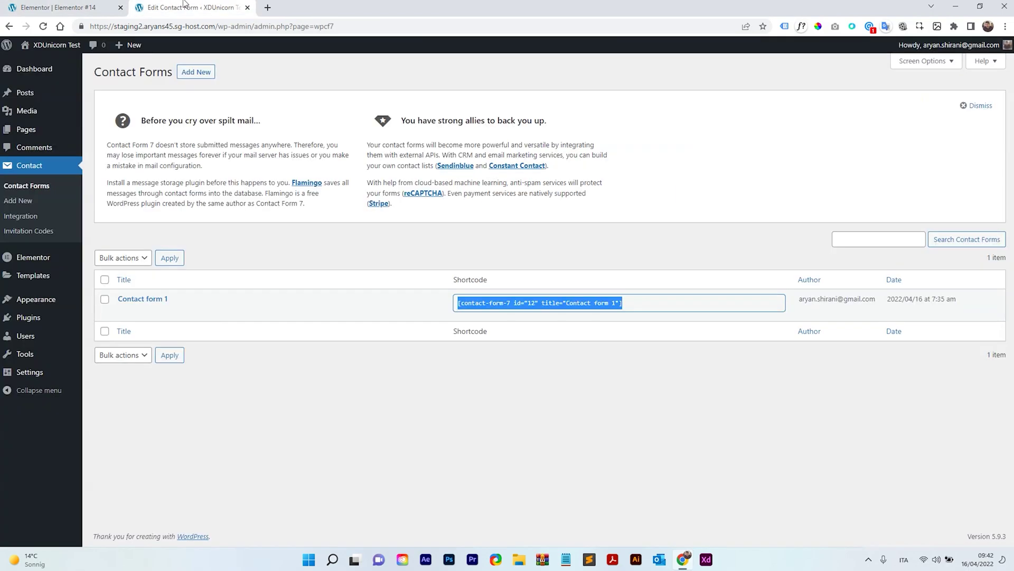
left_click(153, 299)
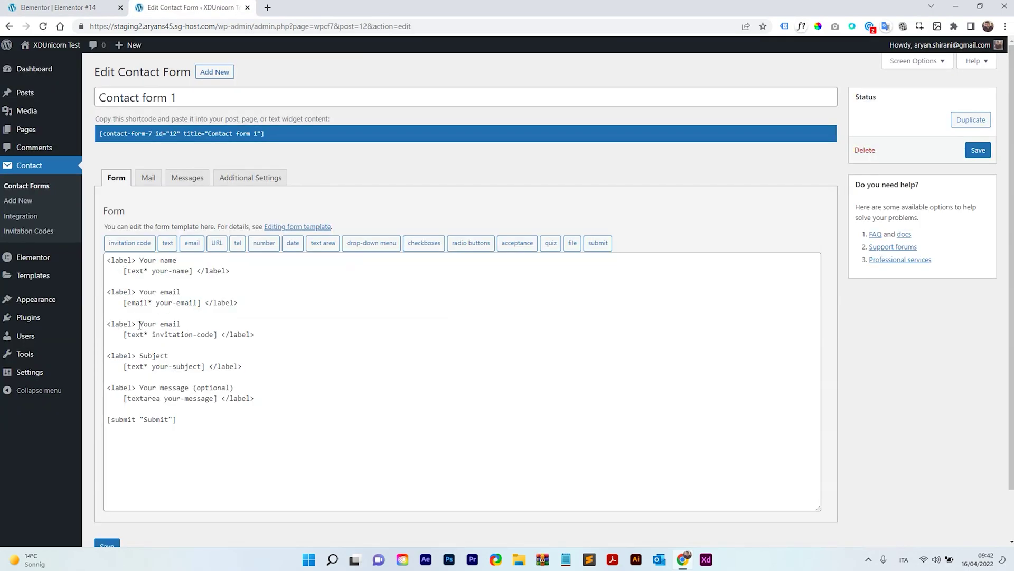
mouse_move(139, 325)
left_mouse_down()
mouse_move(181, 322)
mouse_move(125, 337)
mouse_move(179, 323)
mouse_move(140, 324)
left_mouse_up()
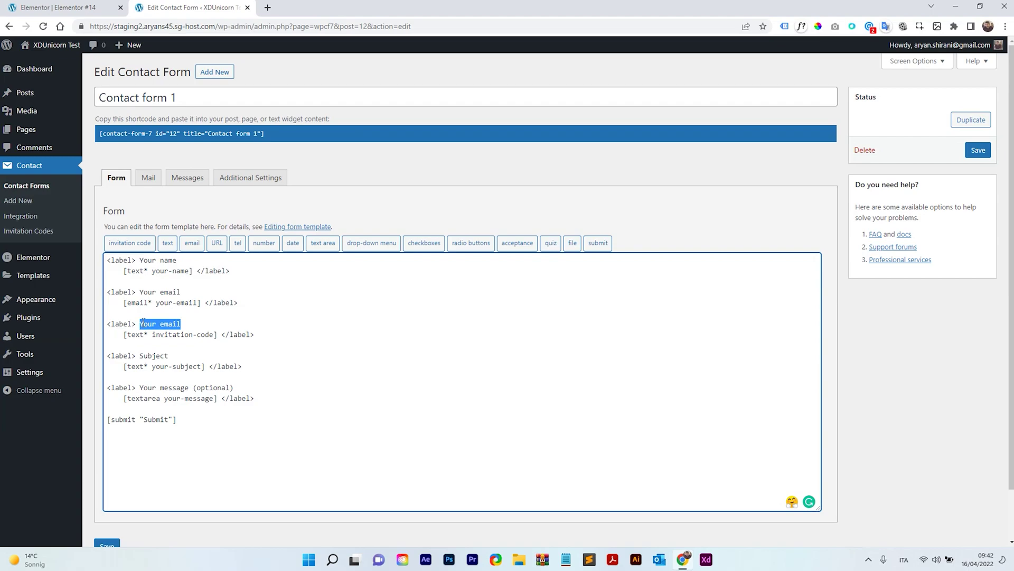
type("Invitation Code")
Step: Save the contact form and return to the Elementor editor
scroll(120, 464, "down", 2)
left_click(116, 490)
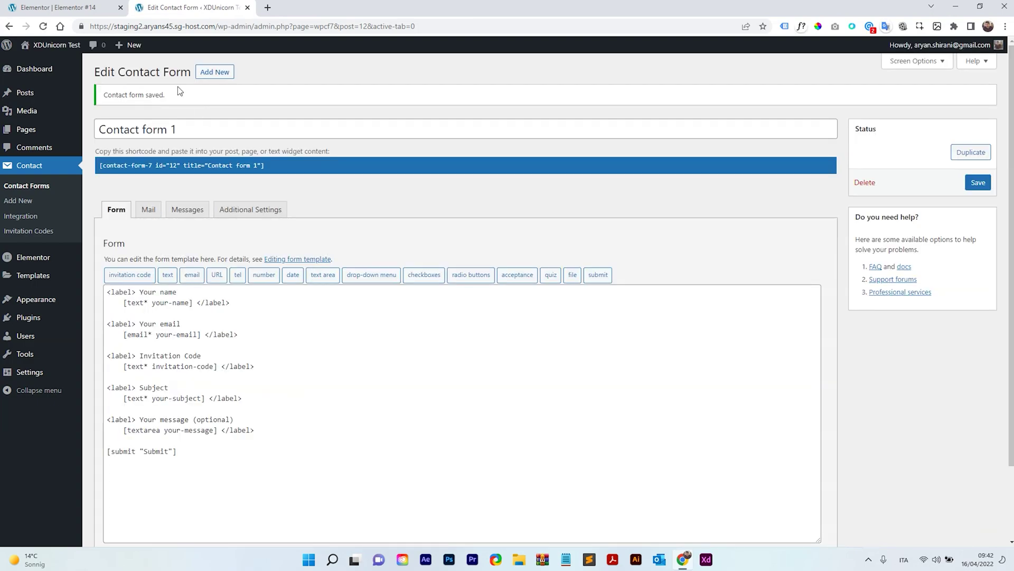
left_click(77, 4)
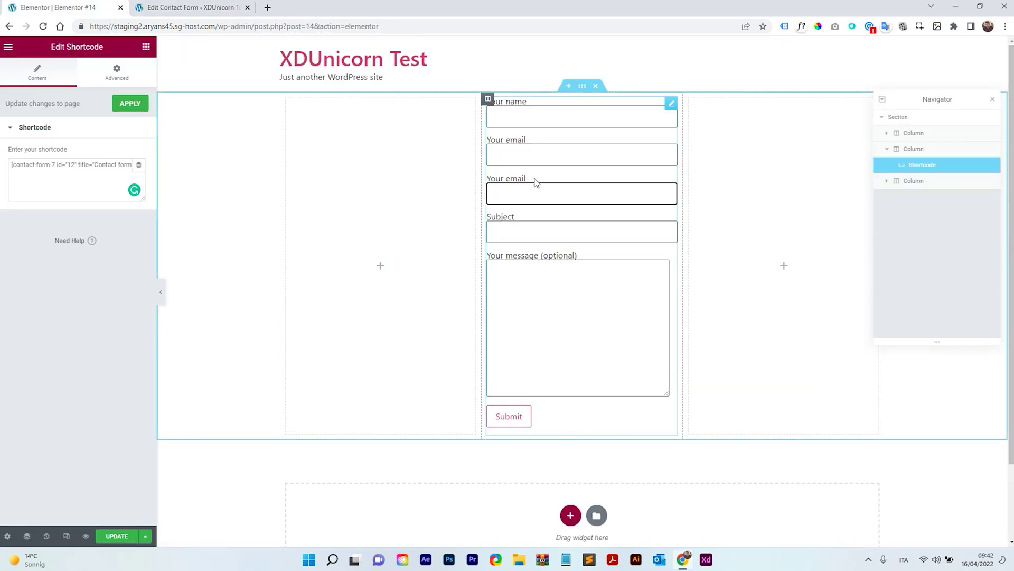
Step: Reapply the shortcode to show the Invitation Code field, update the page, and view it live
left_click(132, 108)
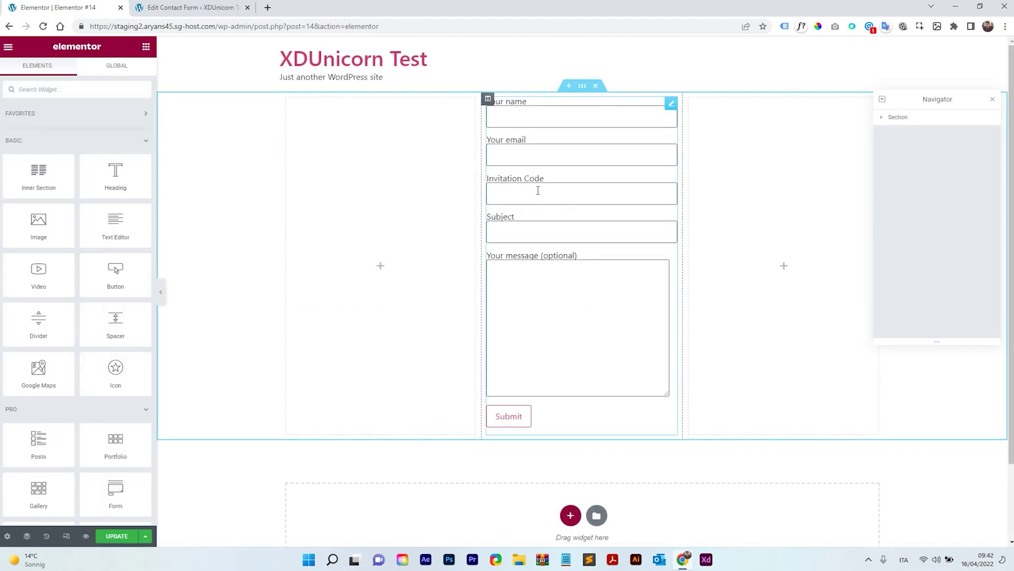
left_click(670, 114)
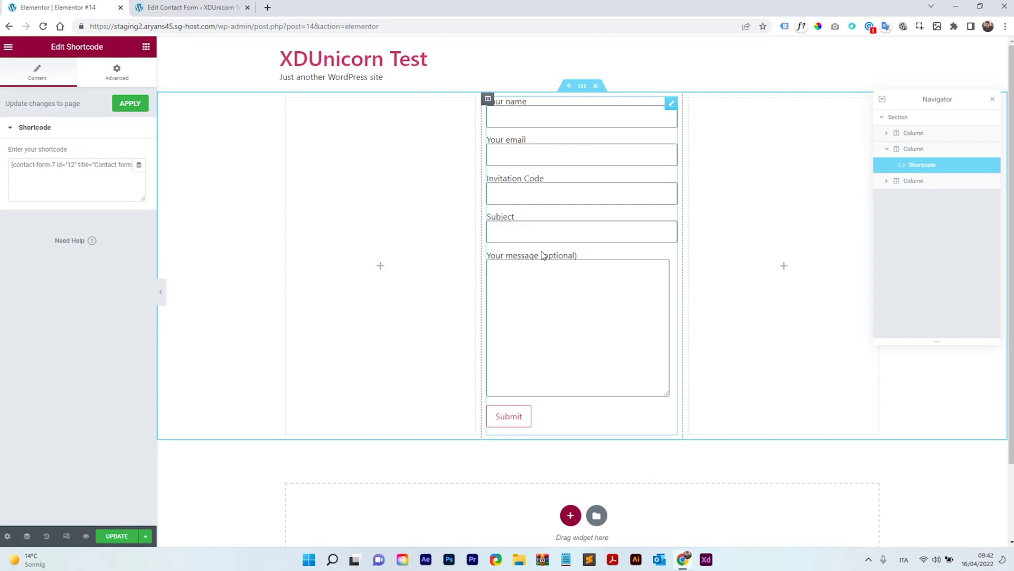
left_click(117, 537)
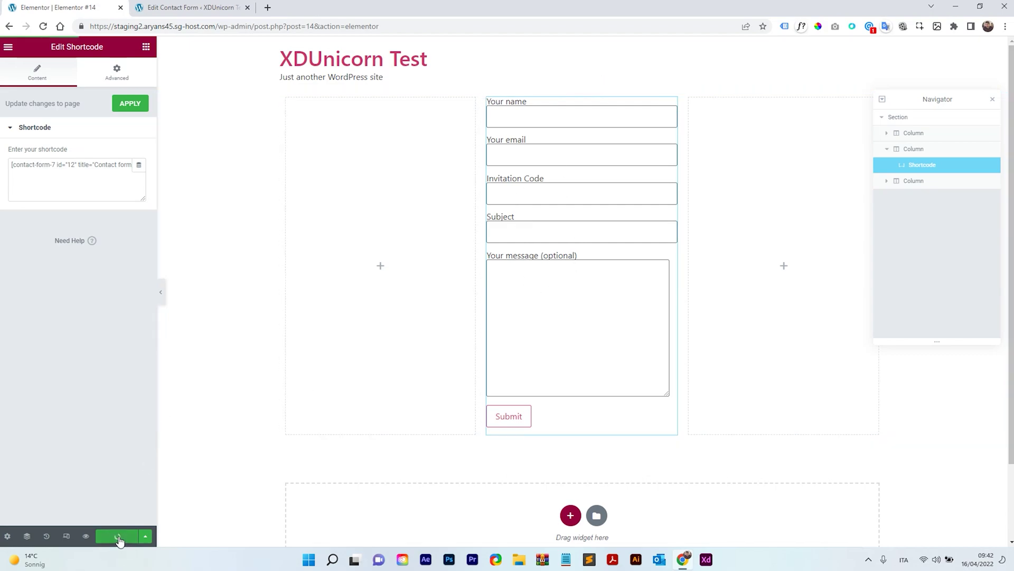
left_click(8, 46)
left_click(55, 210)
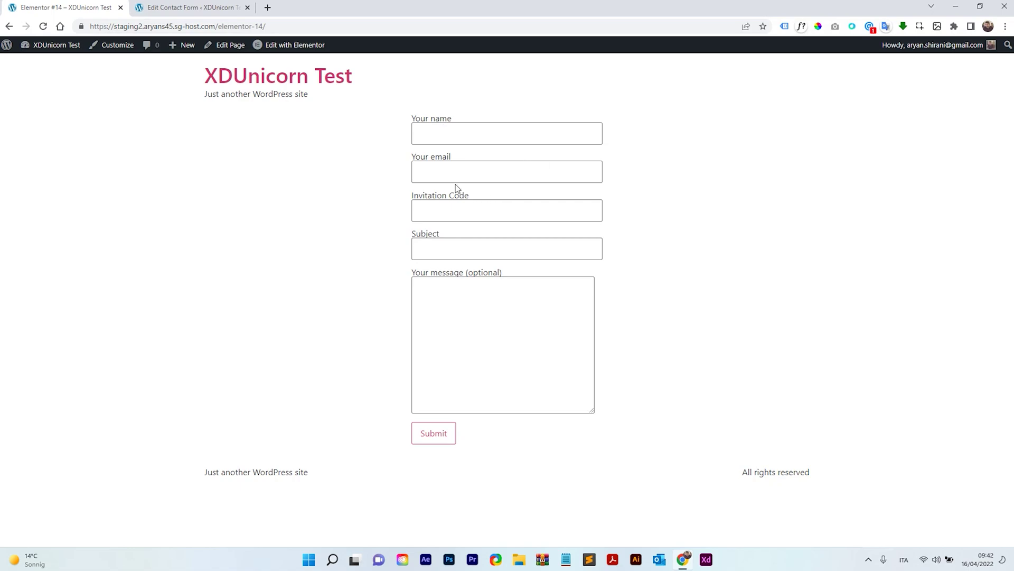
Step: Fill in the name and email fields, Subject 'hello' and message 'aaaaaaa' on the live form
left_click(431, 129)
type("Aryan")
left_click(443, 172)
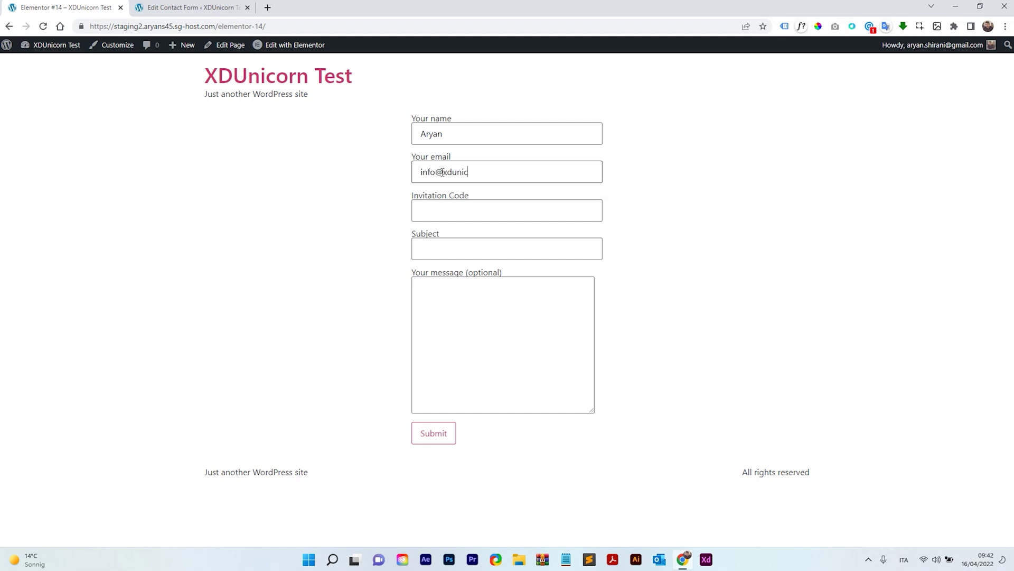
left_click(460, 212)
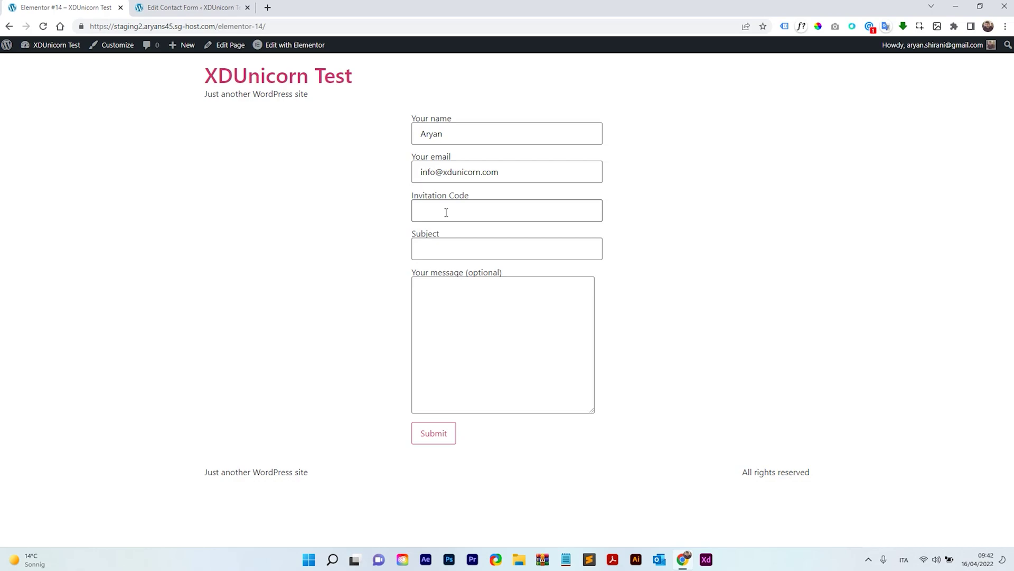
left_click(449, 244)
type("hello")
left_click(500, 298)
type("aaaaaaa")
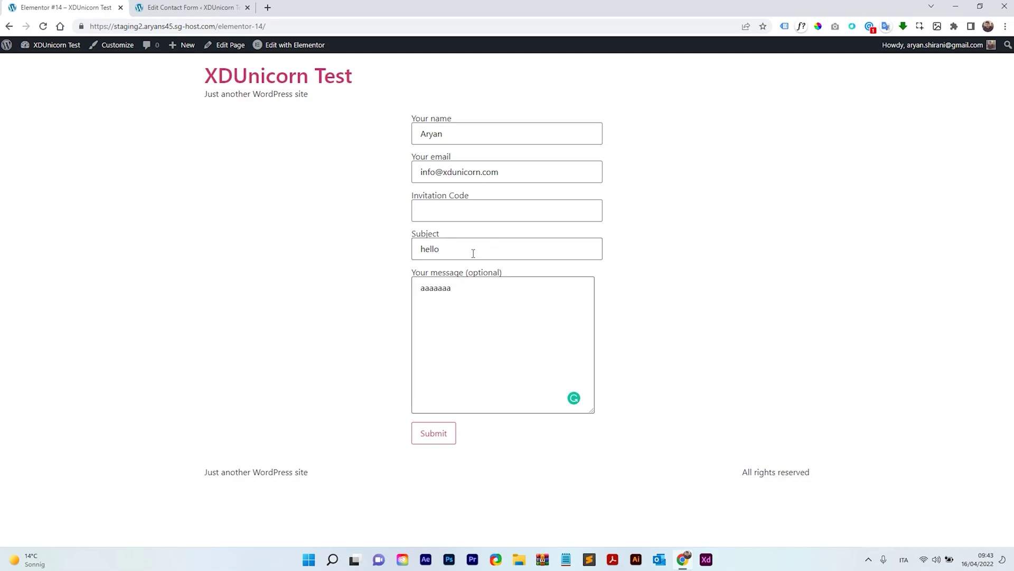
Step: Submit with invalid code 'as', get 'Enter valid invitation code.', then start replacing it with PARTY45
left_click(438, 212)
type("ascascas")
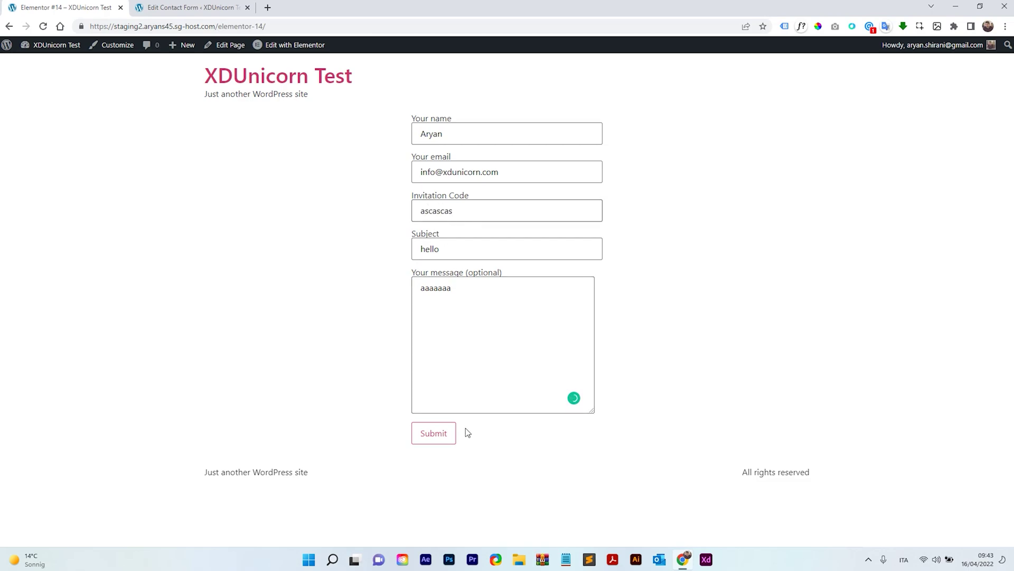
left_click(432, 435)
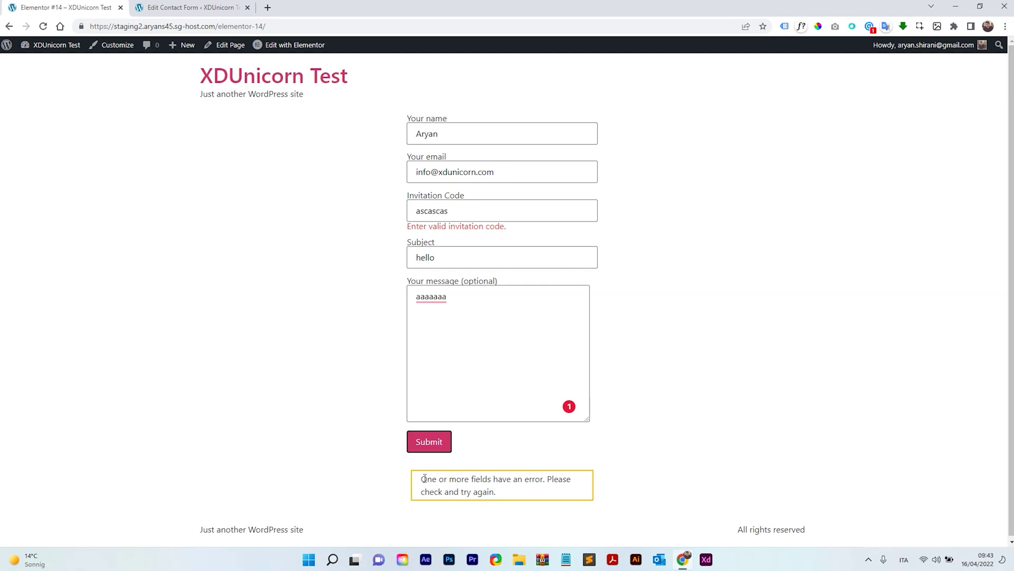
left_click_drag(423, 478, 495, 489)
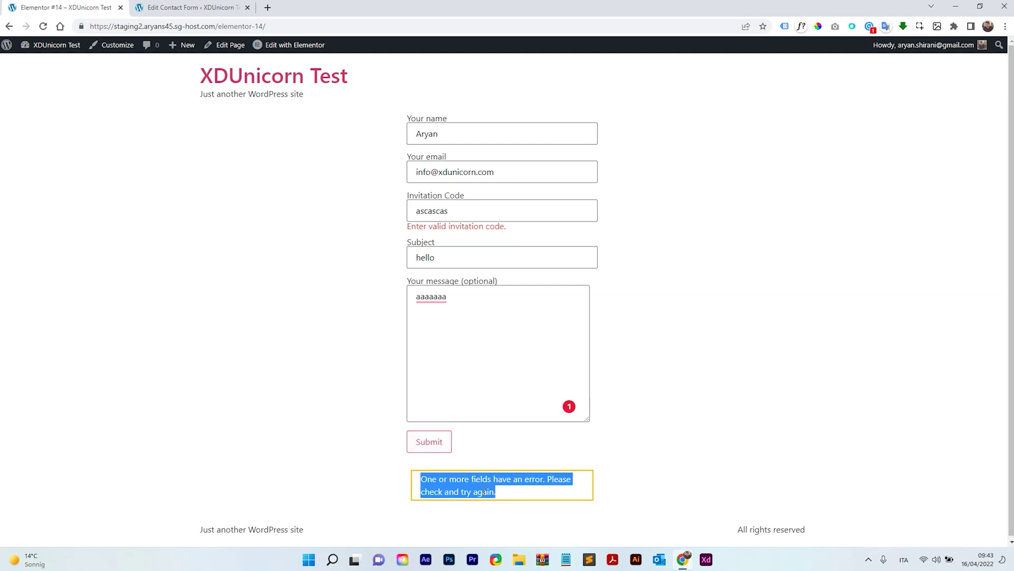
left_click(502, 462)
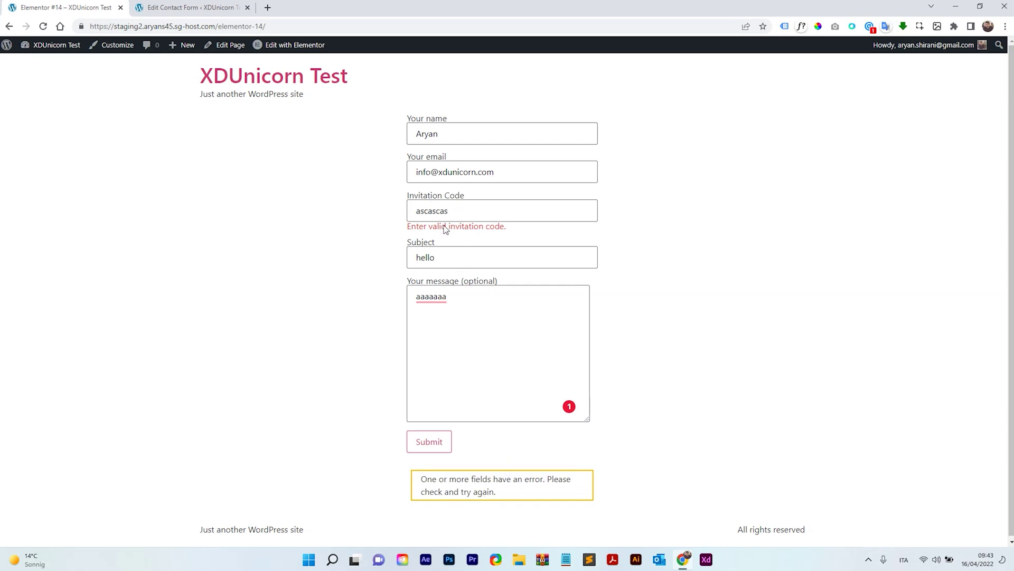
left_click_drag(449, 212, 327, 241)
type("PARTY45")
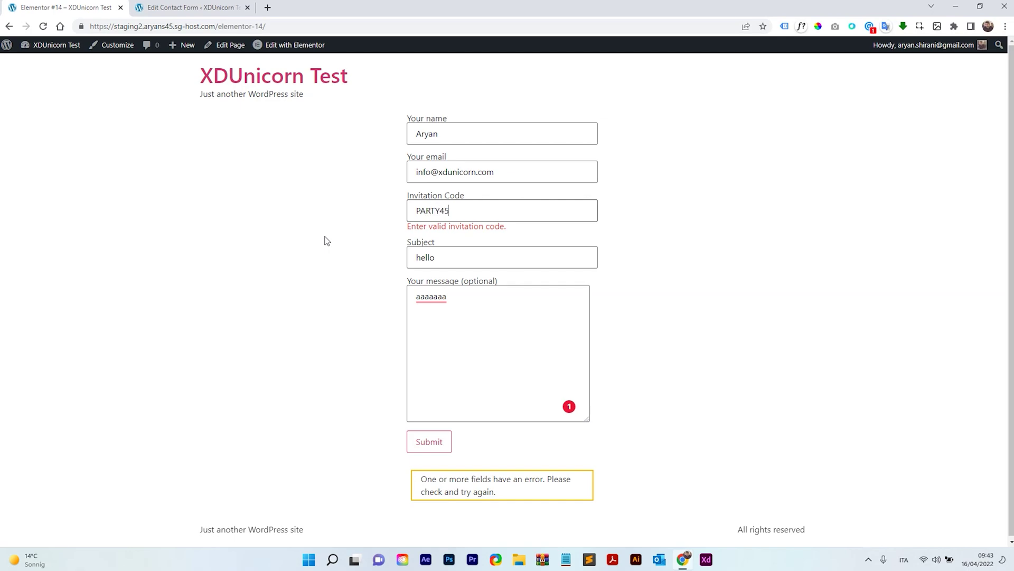
Step: Submit with PARTY45 and highlight the 'Thank you for your message. It has been sent.' confirmation
left_click(450, 439)
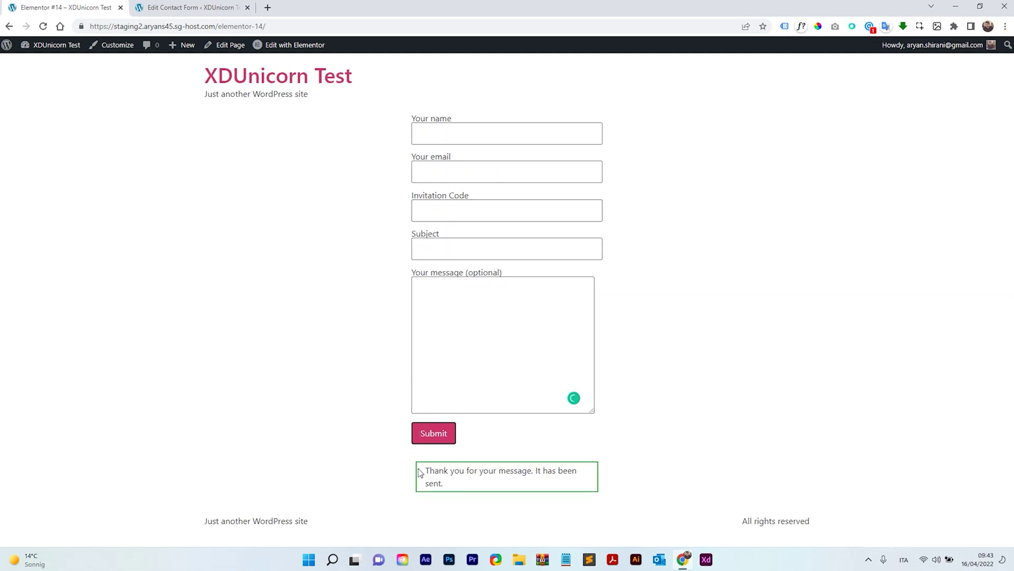
mouse_move(420, 472)
left_mouse_down()
mouse_move(455, 487)
mouse_move(427, 470)
left_mouse_up()
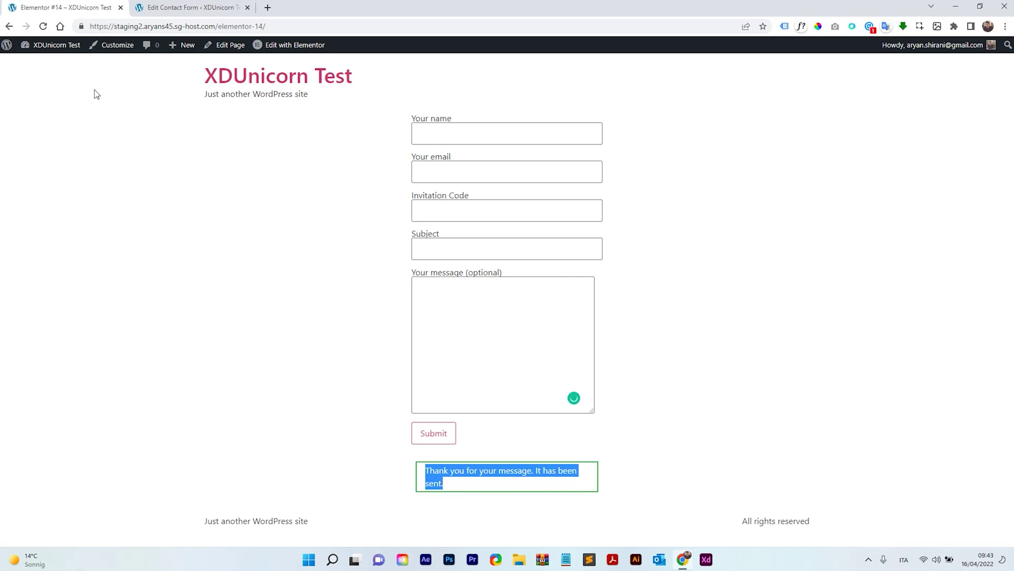
left_click(161, 6)
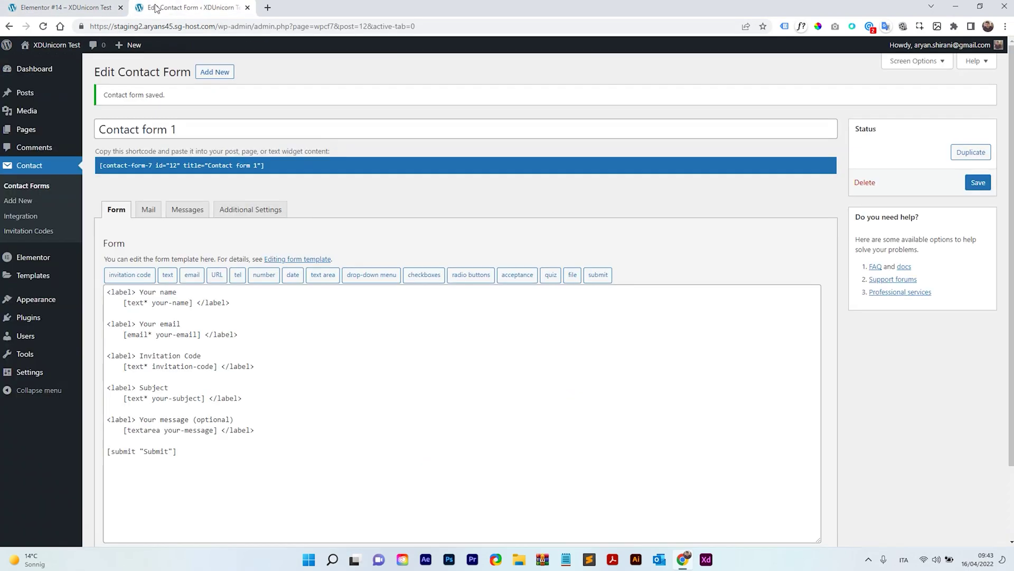
left_click(191, 212)
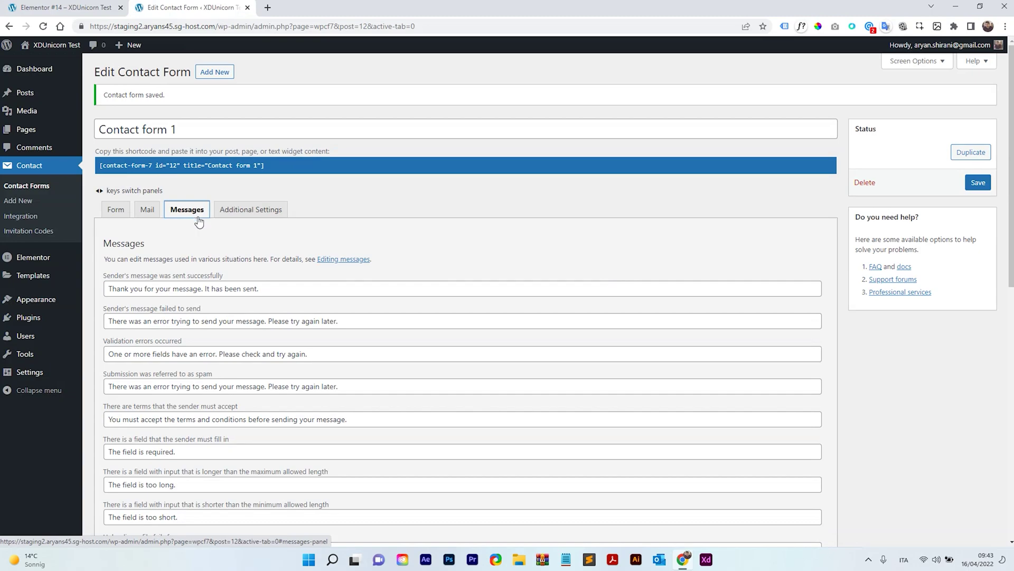
scroll(238, 237, "down", 2)
scroll(238, 196, "down", 1)
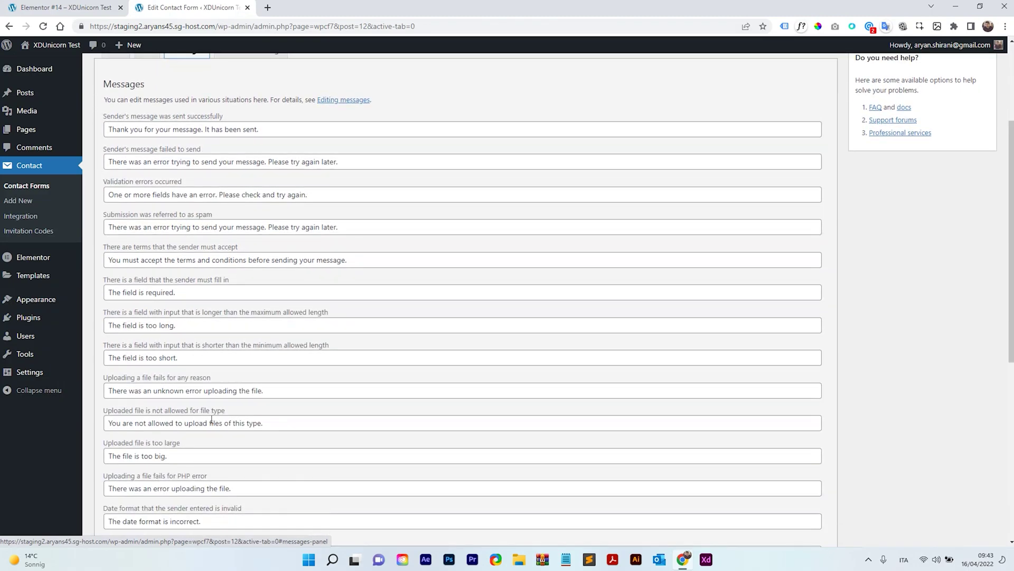
scroll(239, 341, "up", 2)
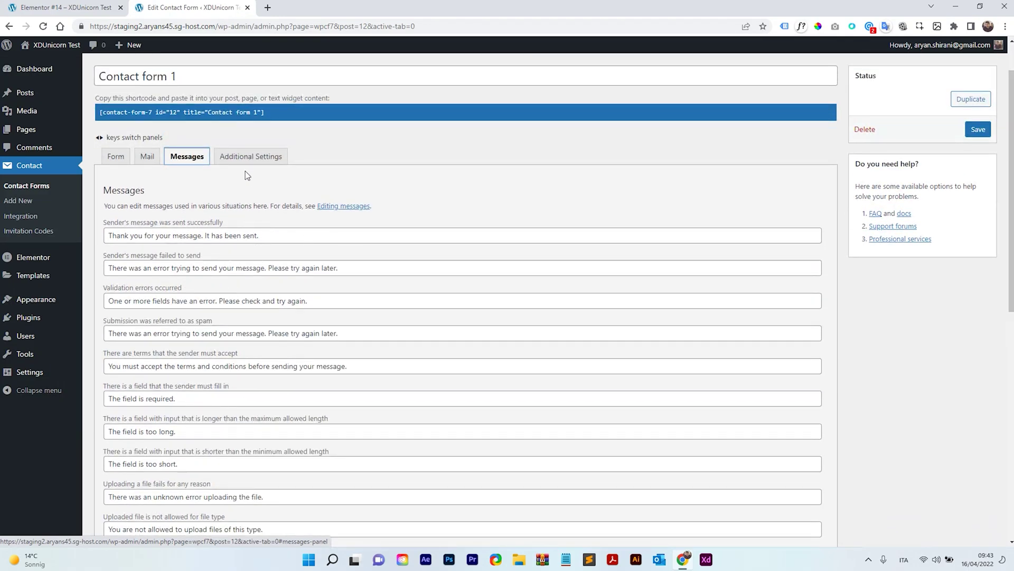
left_click(243, 157)
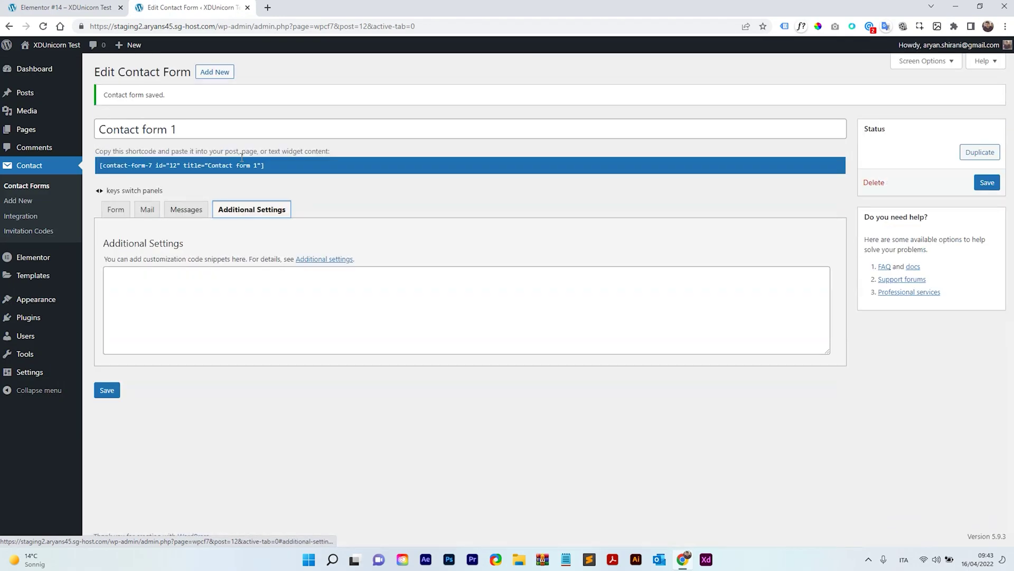
left_click(119, 214)
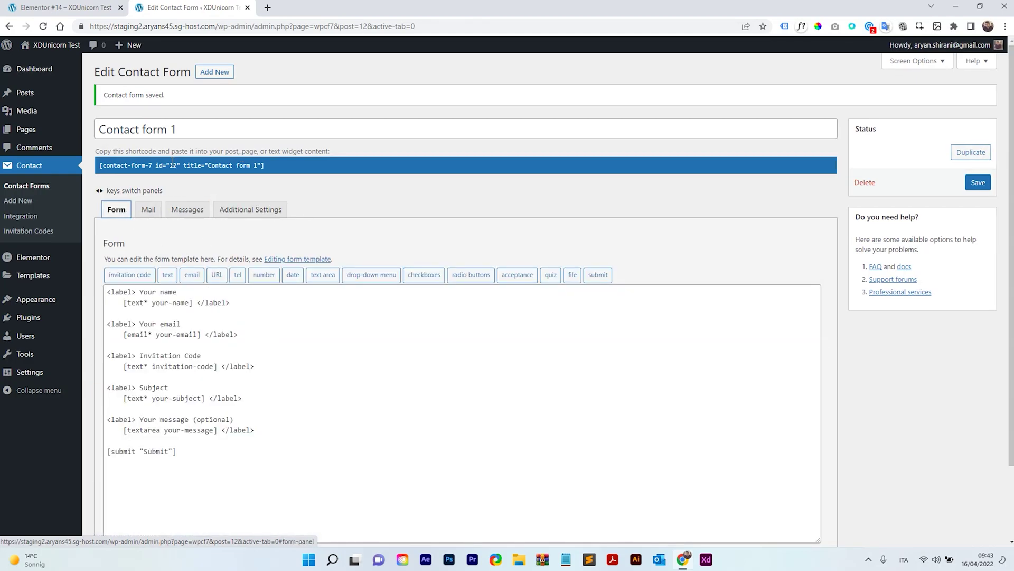
left_click(101, 7)
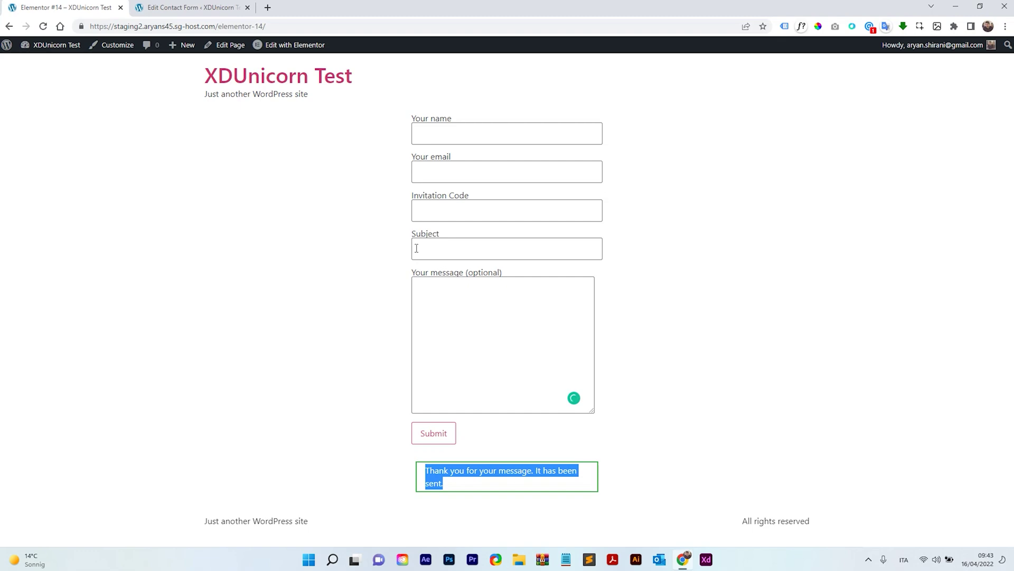
left_click(567, 292)
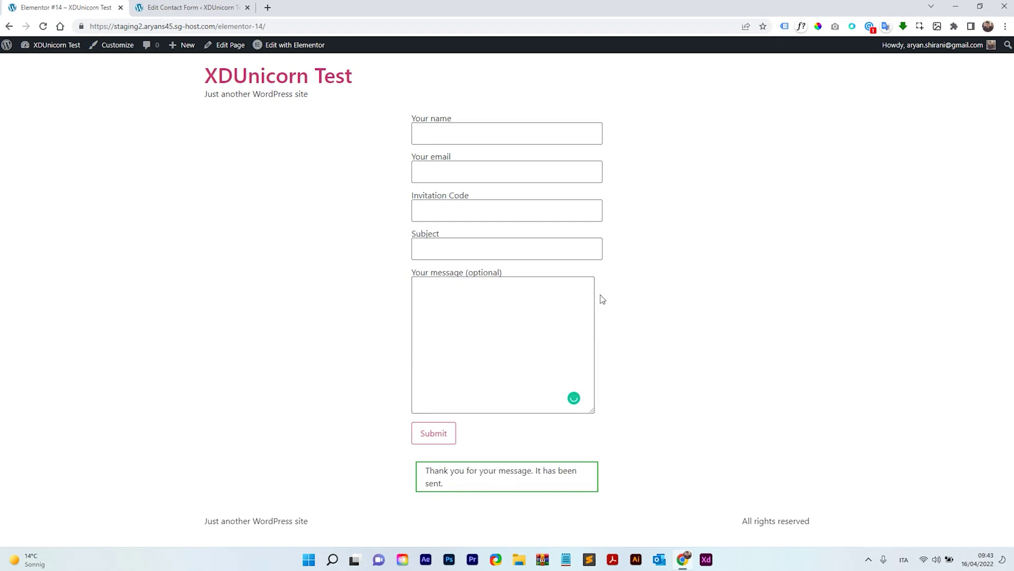
Step: Open Contact > Invitation Codes and select PARTY45's Remaining Amount value
left_click(181, 7)
left_click(37, 232)
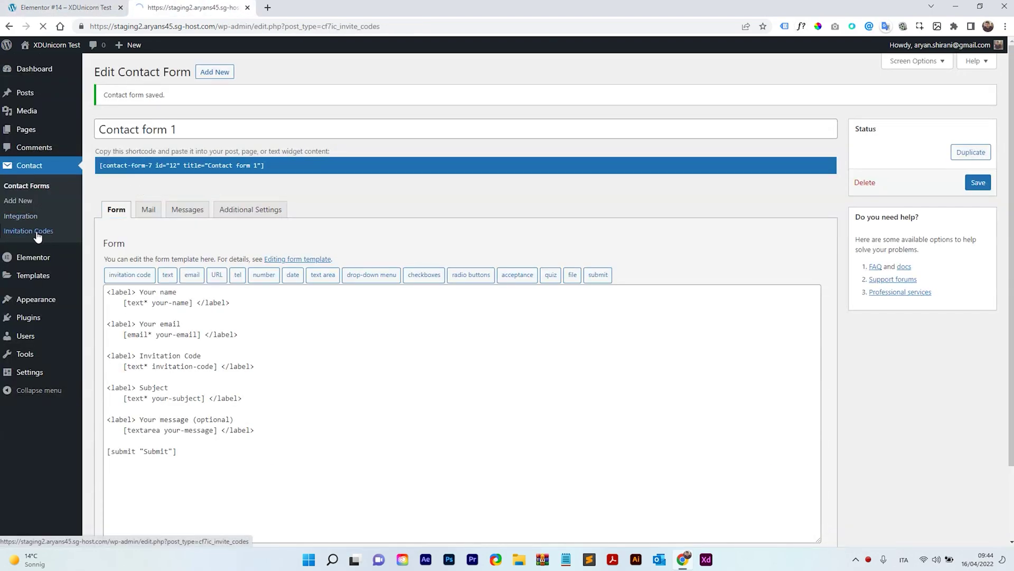
double_click(821, 152)
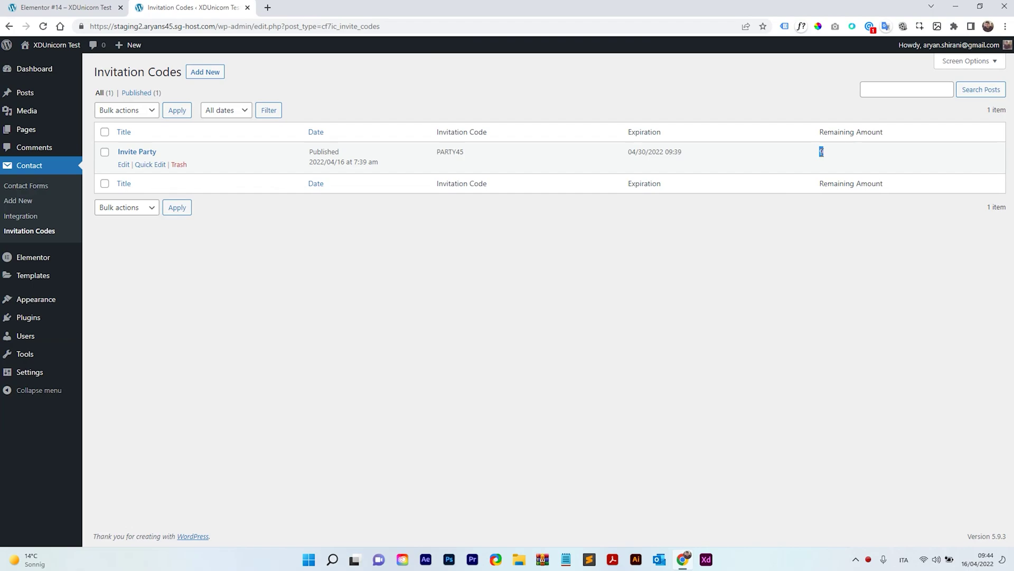